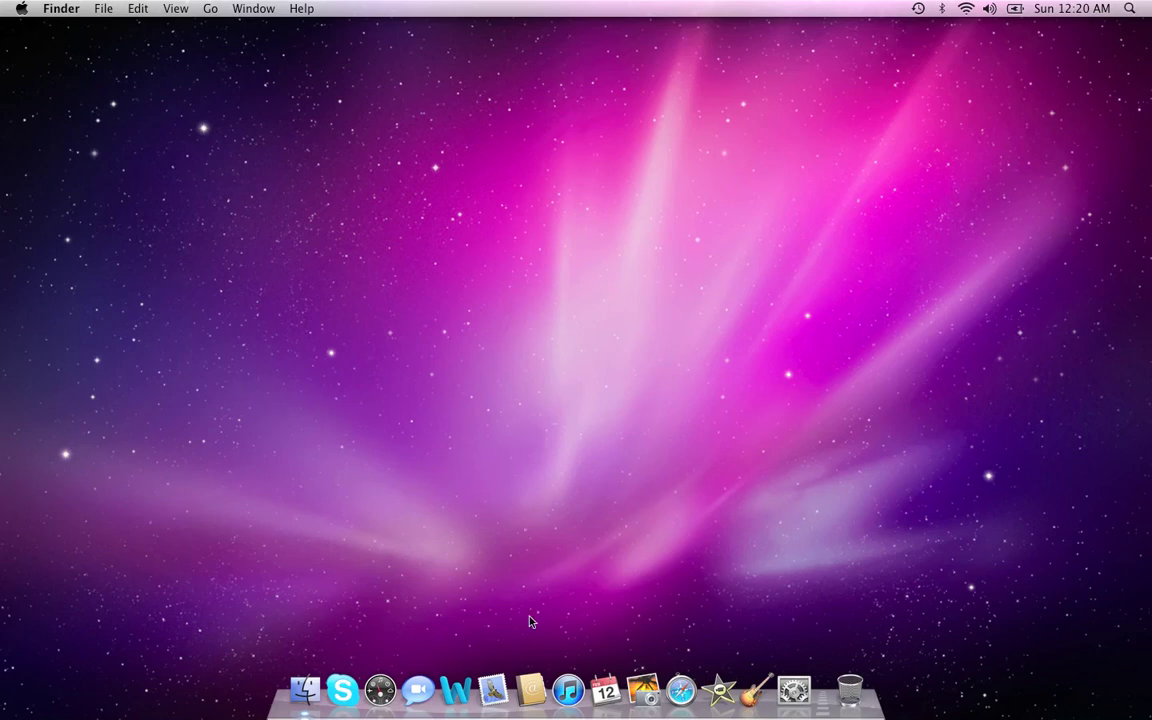
- Launch Mail, move its window up-left and widen the sidebar so Apple Hot News shows fully
{"action": "left_click", "coordinate": [493, 690]}
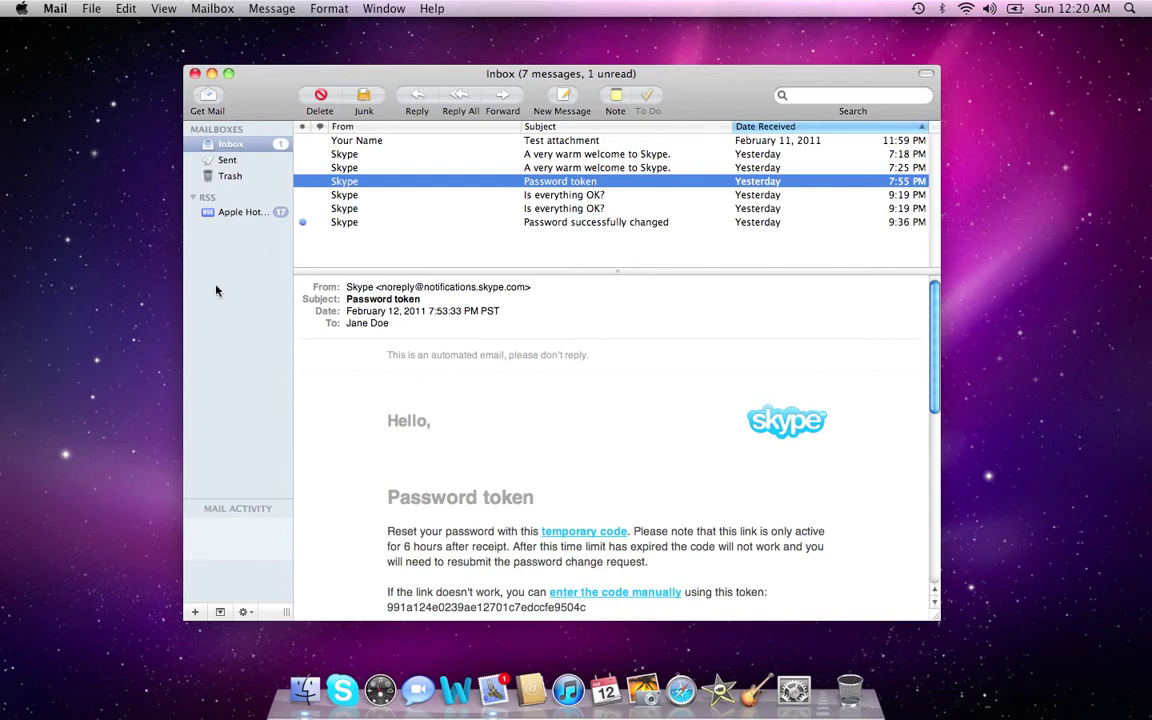
{"action": "left_click_drag", "start_coordinate": [250, 88], "coordinate": [281, 81]}
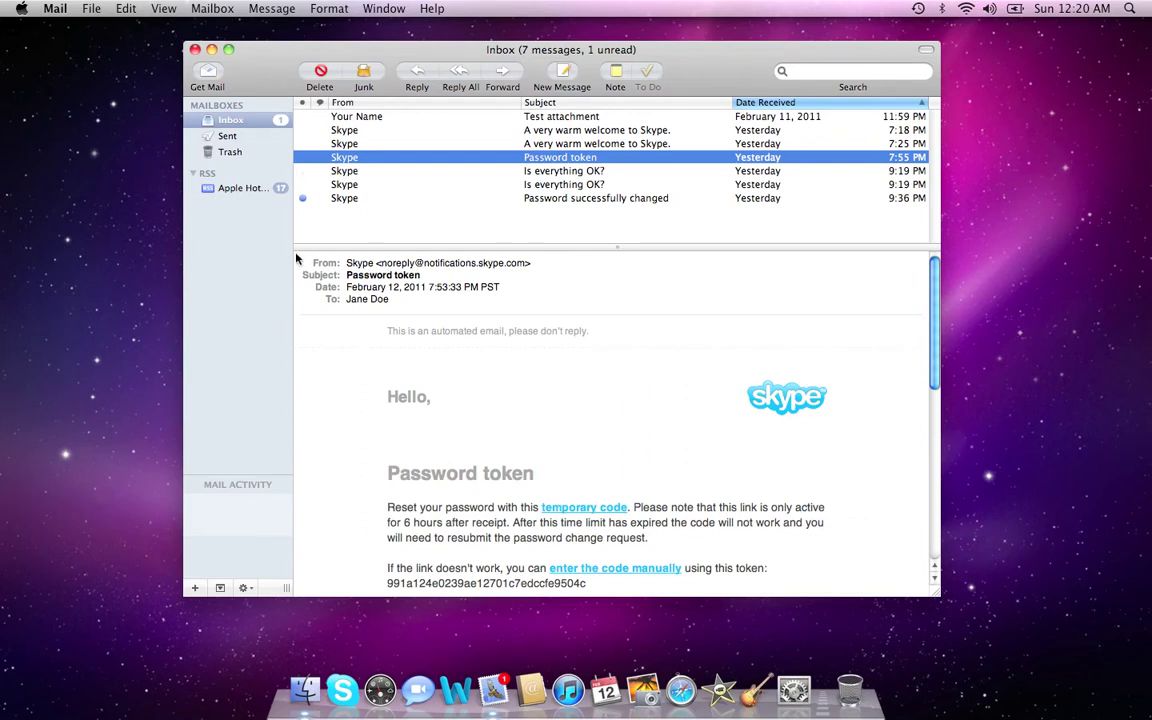
{"action": "left_click_drag", "start_coordinate": [292, 237], "coordinate": [320, 237]}
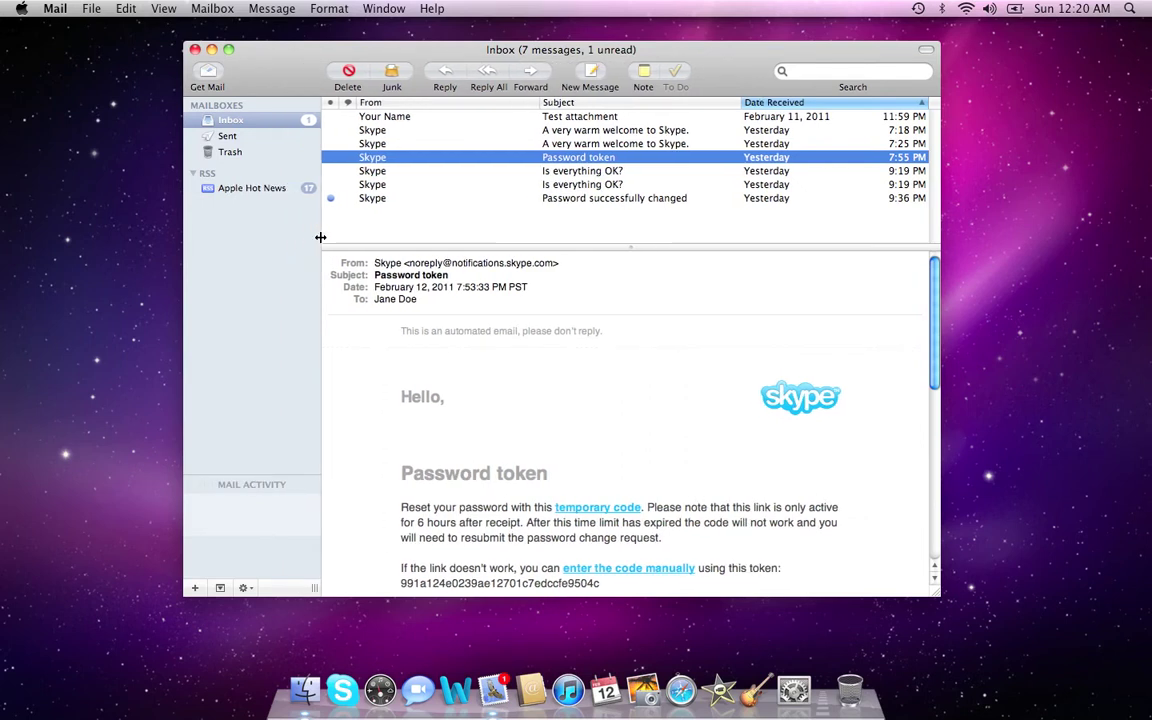
{"action": "left_click", "coordinate": [195, 588]}
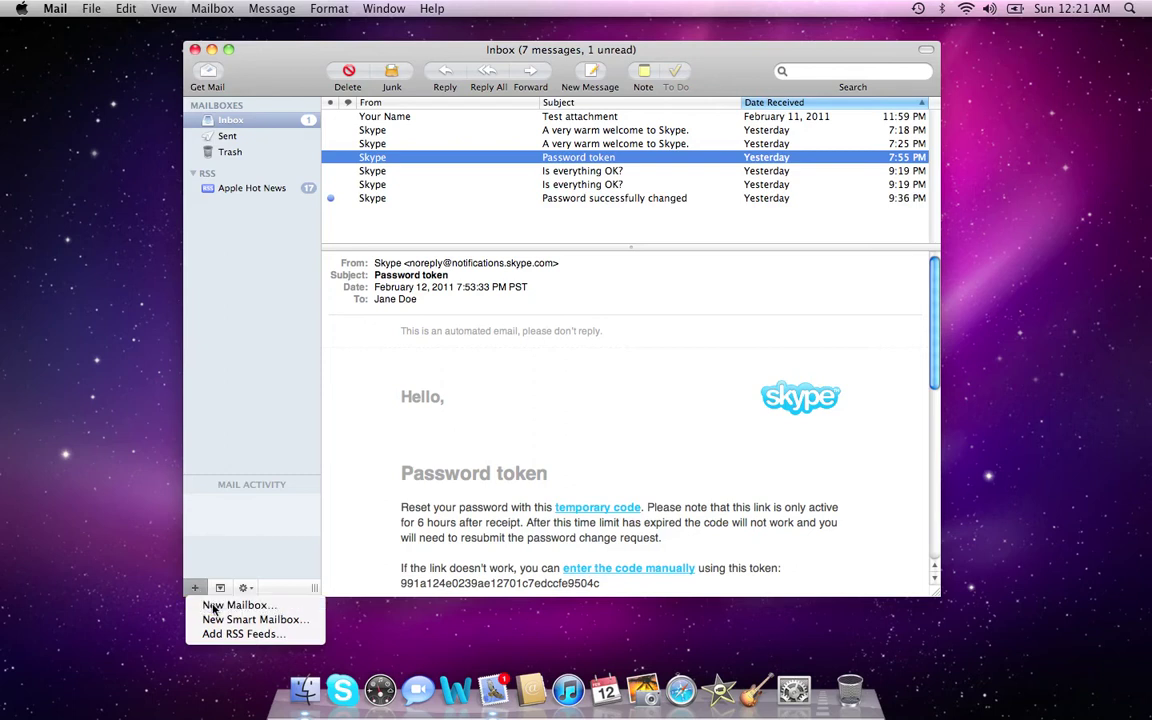
- Add a new mailbox named 'Skype' with its location kept as On My Mac
{"action": "left_click", "coordinate": [213, 606]}
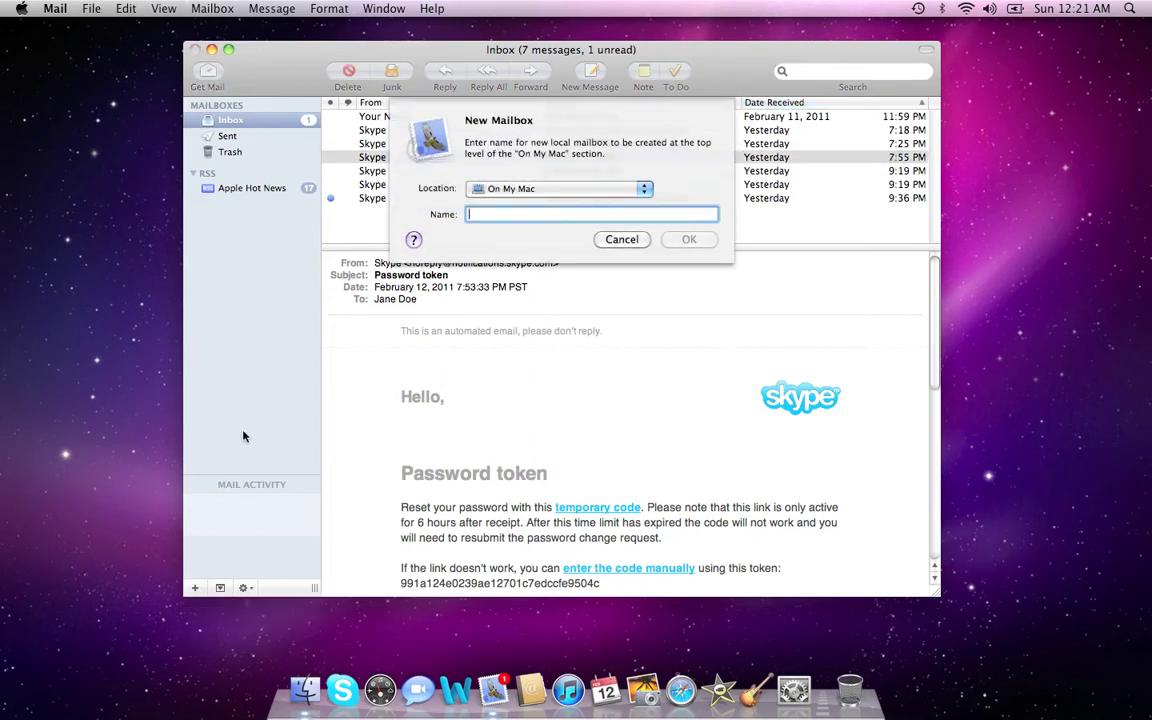
{"action": "left_click", "coordinate": [505, 190]}
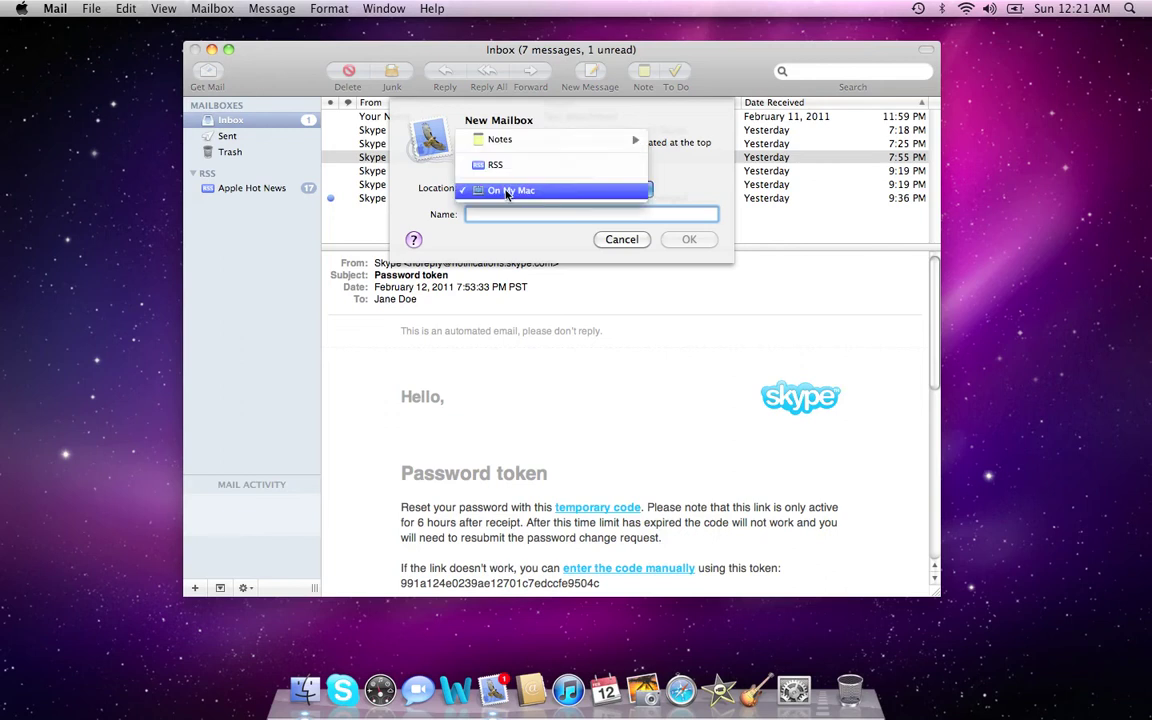
{"action": "left_click", "coordinate": [507, 191]}
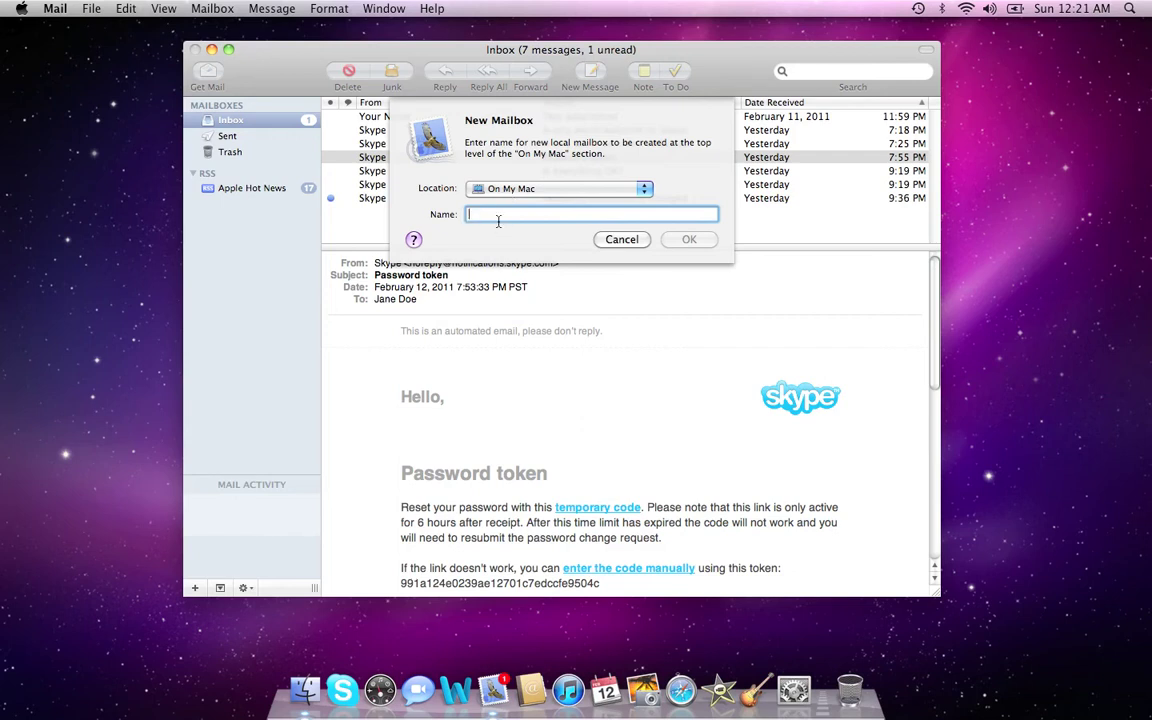
{"action": "type", "text": "Sky"}
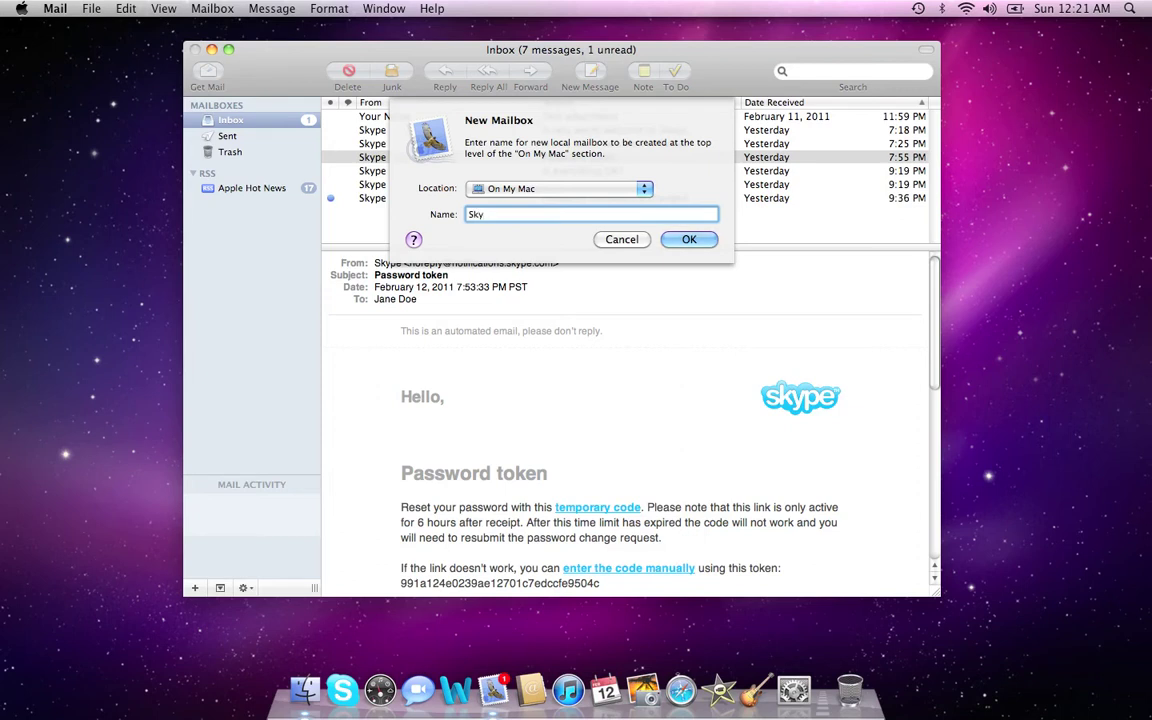
{"action": "type", "text": "pe"}
{"action": "key", "text": "Return"}
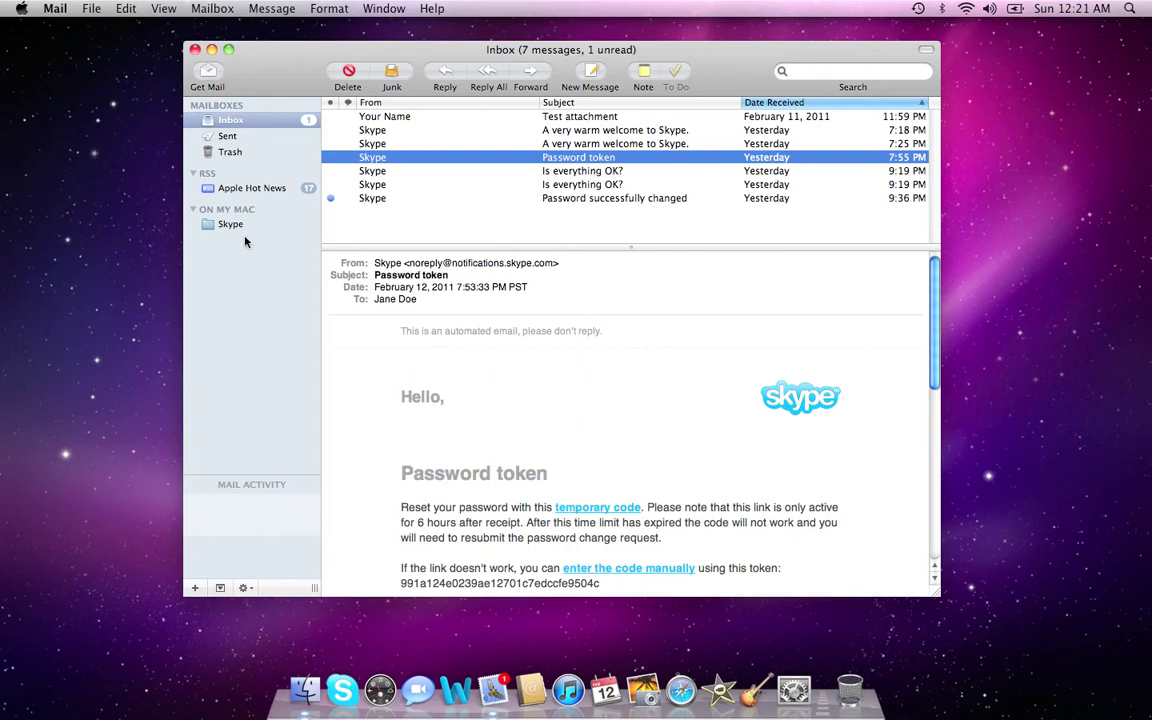
{"action": "left_click", "coordinate": [193, 210]}
{"action": "left_click", "coordinate": [193, 210]}
- Drag both 'Is everything OK?' emails and 'Password successfully changed' onto the Skype mailbox
{"action": "left_click_drag", "start_coordinate": [373, 185], "coordinate": [255, 228]}
{"action": "left_click_drag", "start_coordinate": [400, 184], "coordinate": [238, 232]}
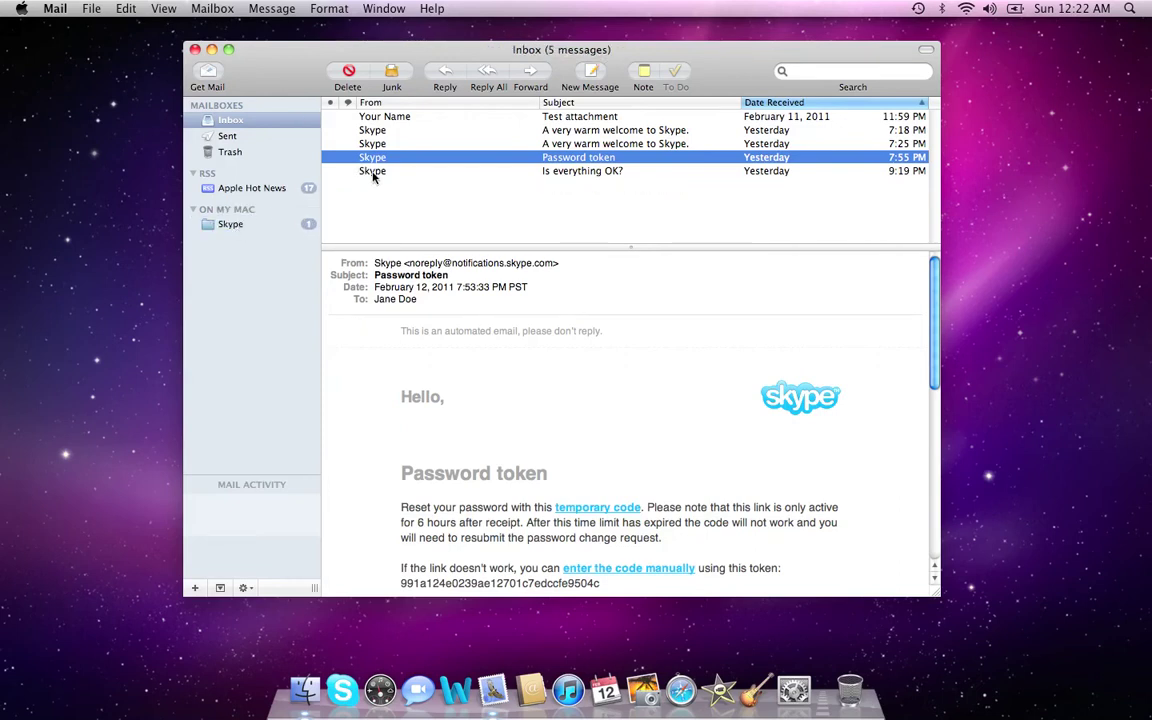
{"action": "left_click_drag", "start_coordinate": [340, 168], "coordinate": [240, 226]}
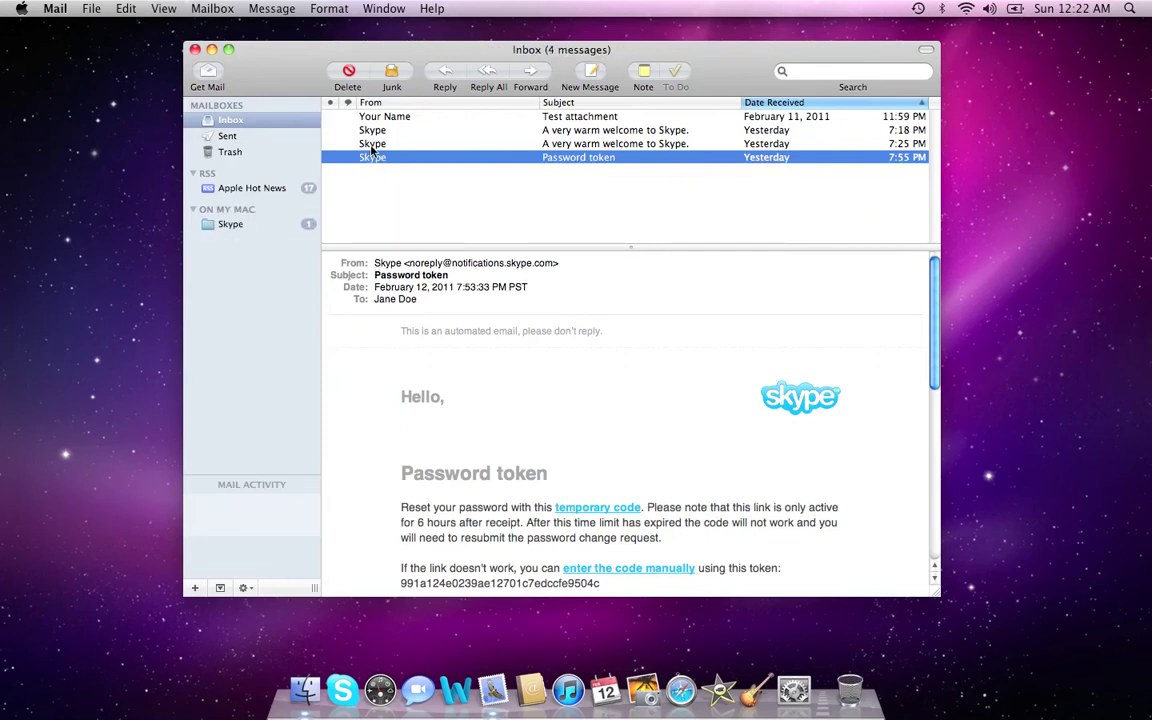
{"action": "left_click", "coordinate": [325, 146], "text": "shift"}
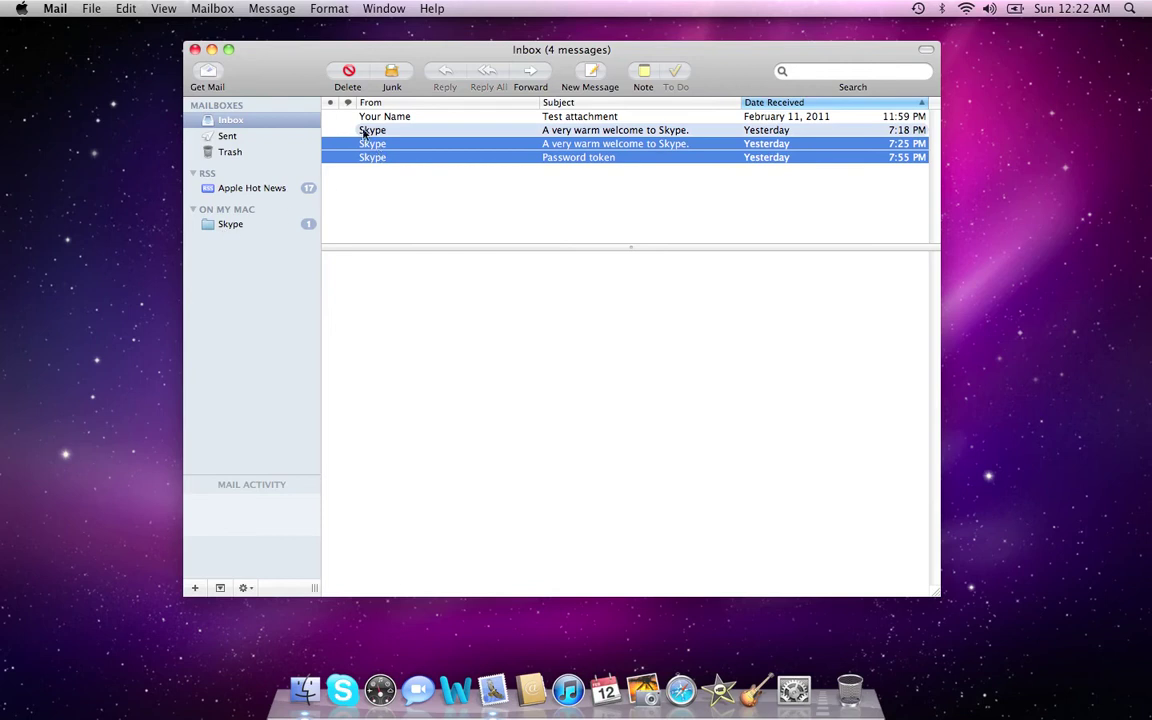
{"action": "left_click", "coordinate": [350, 131], "text": "shift"}
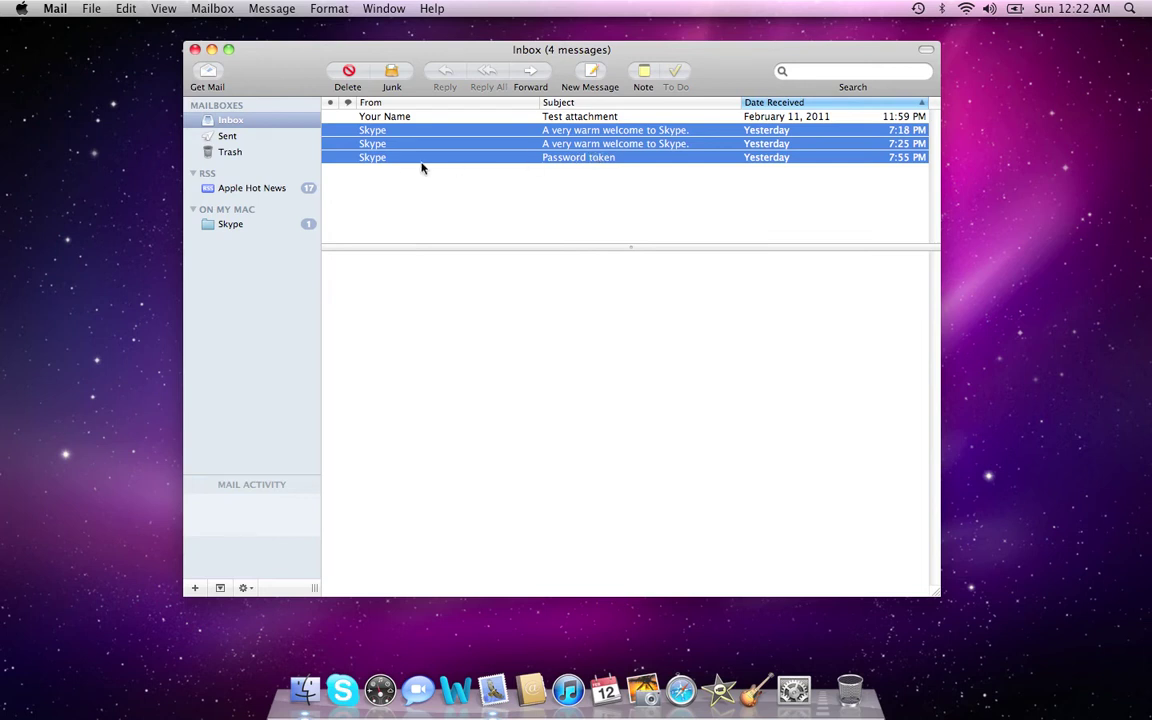
{"action": "left_click", "coordinate": [828, 75]}
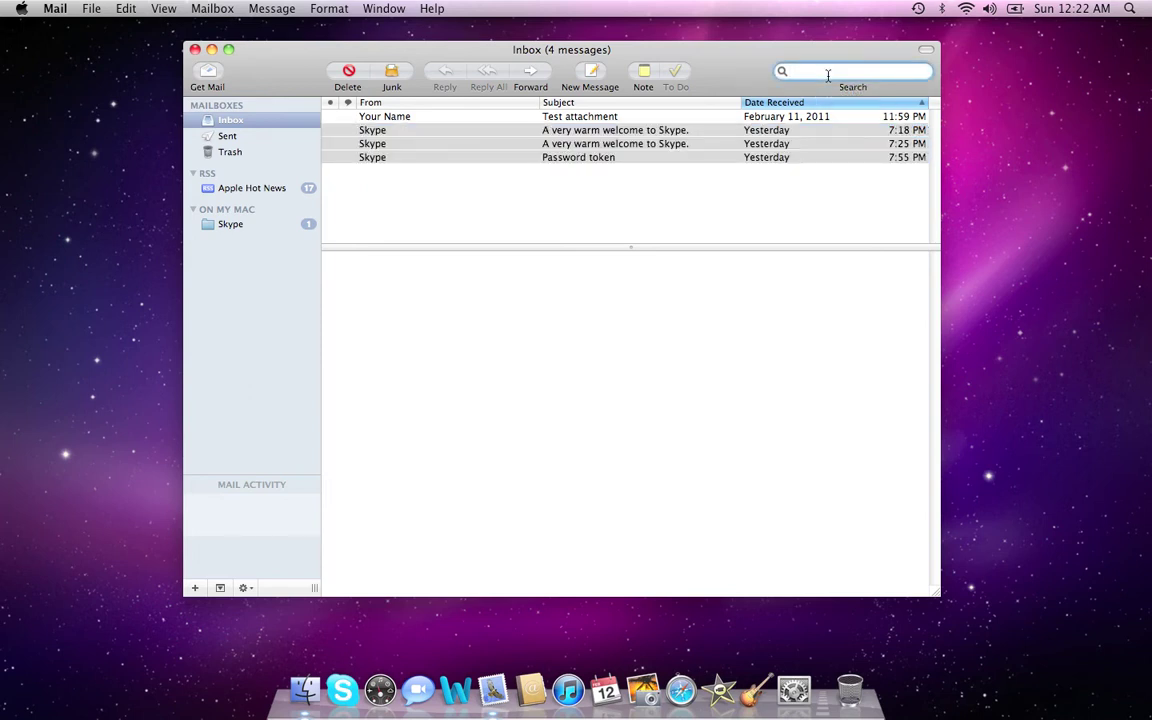
- Search the Inbox for 'skype' and move all three results, welcome emails and Password token, into Skype
{"action": "type", "text": "skype"}
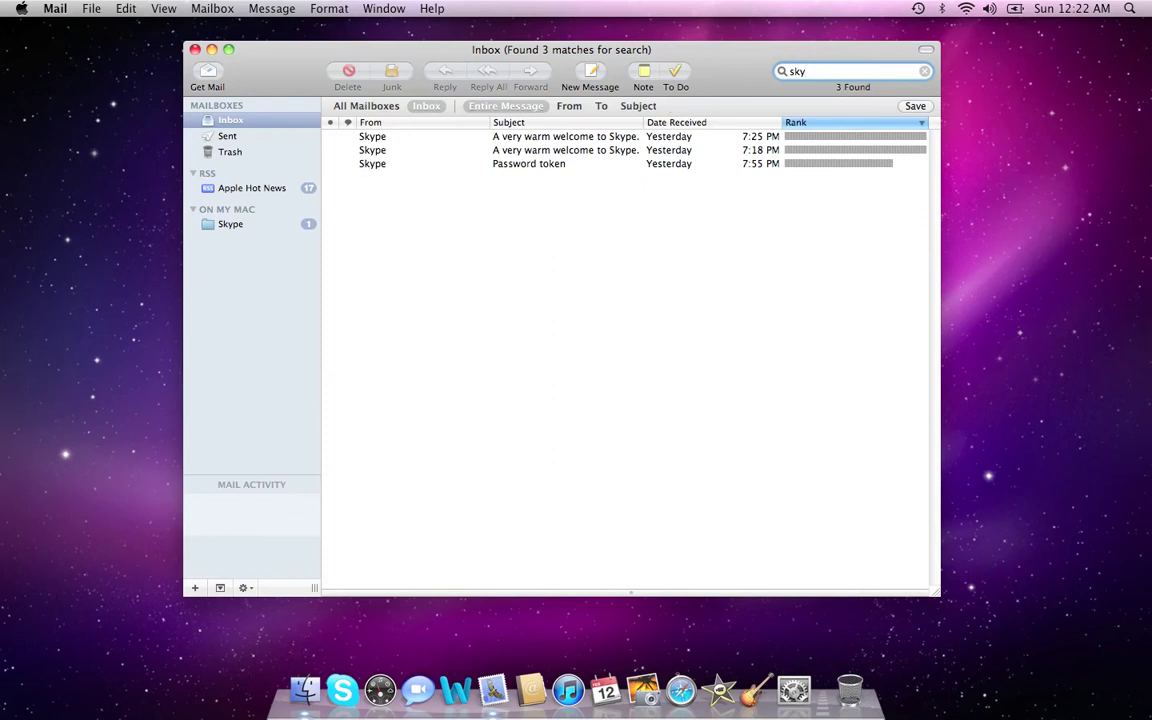
{"action": "double_click", "coordinate": [828, 74]}
{"action": "left_click", "coordinate": [432, 166]}
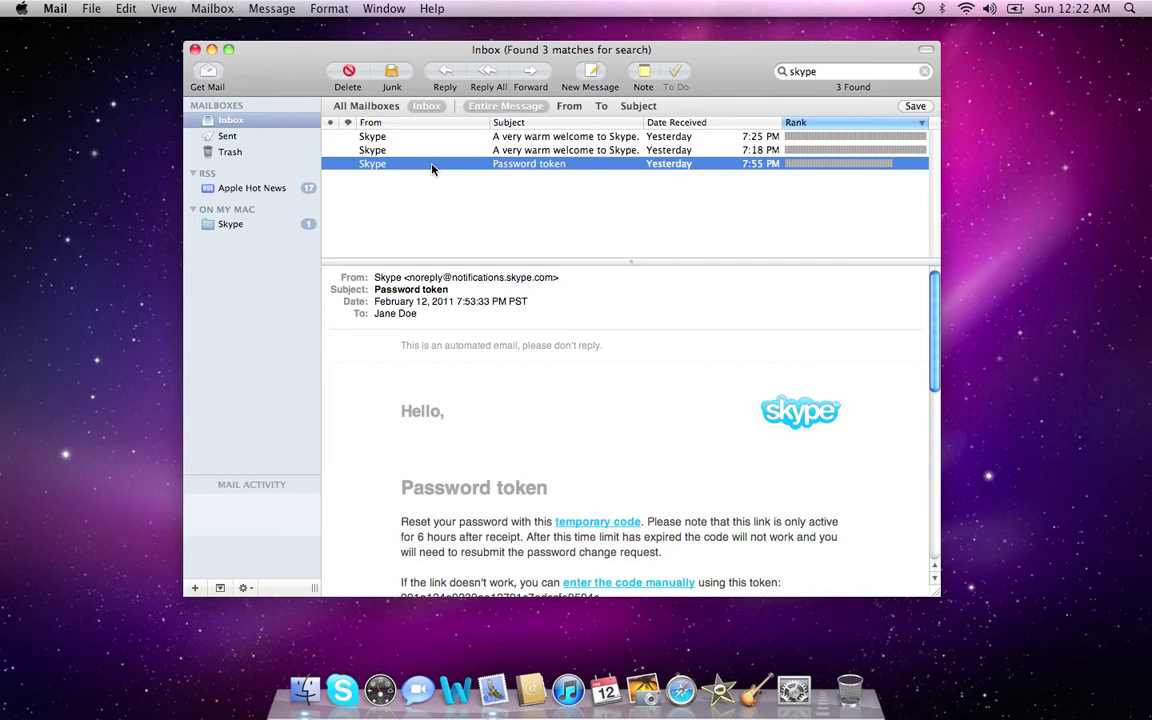
{"action": "key", "text": "super+a"}
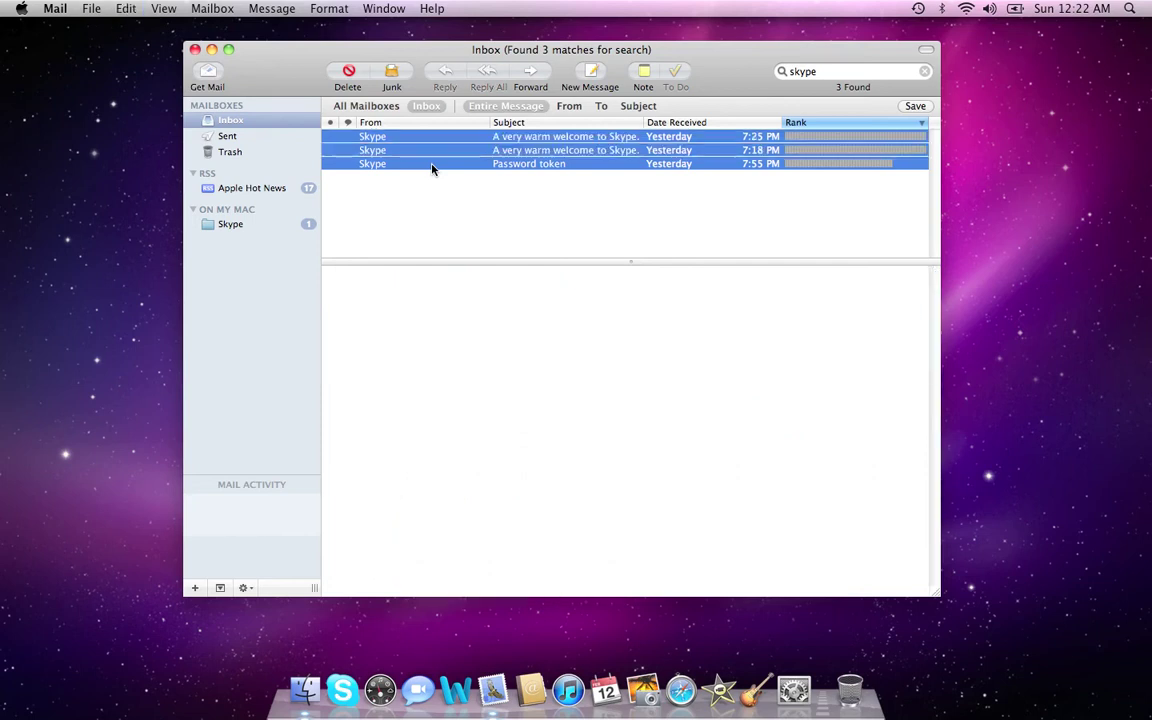
{"action": "left_click_drag", "start_coordinate": [432, 168], "coordinate": [228, 224]}
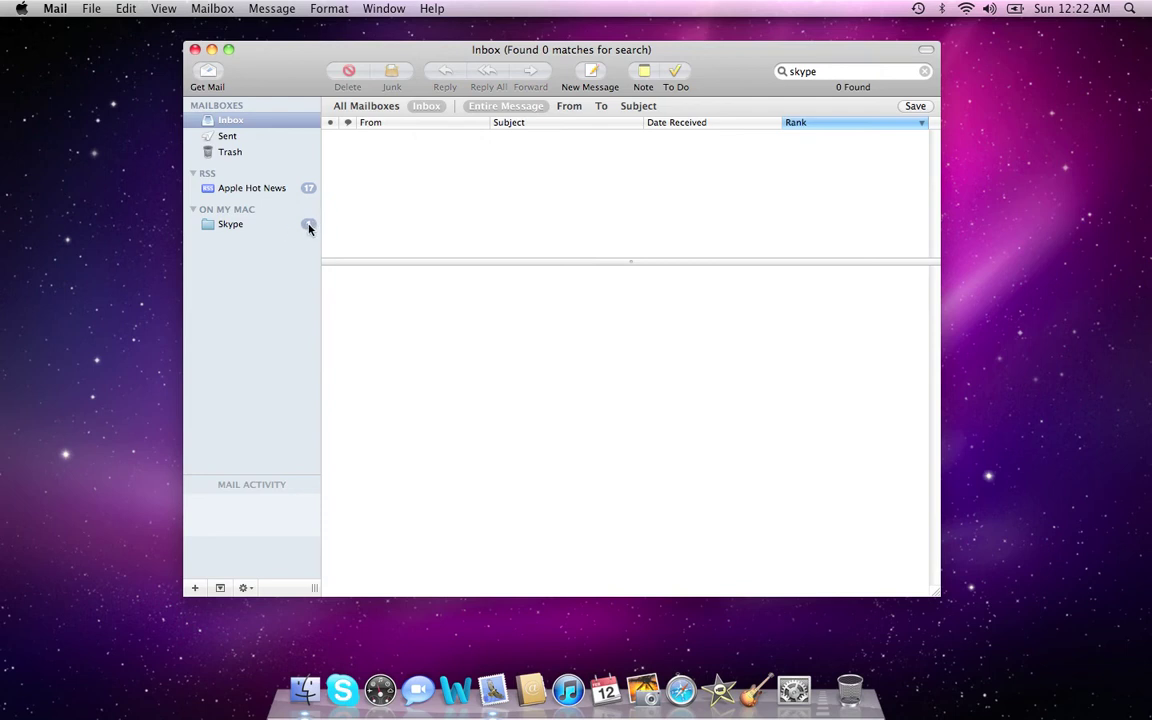
{"action": "left_click", "coordinate": [262, 229]}
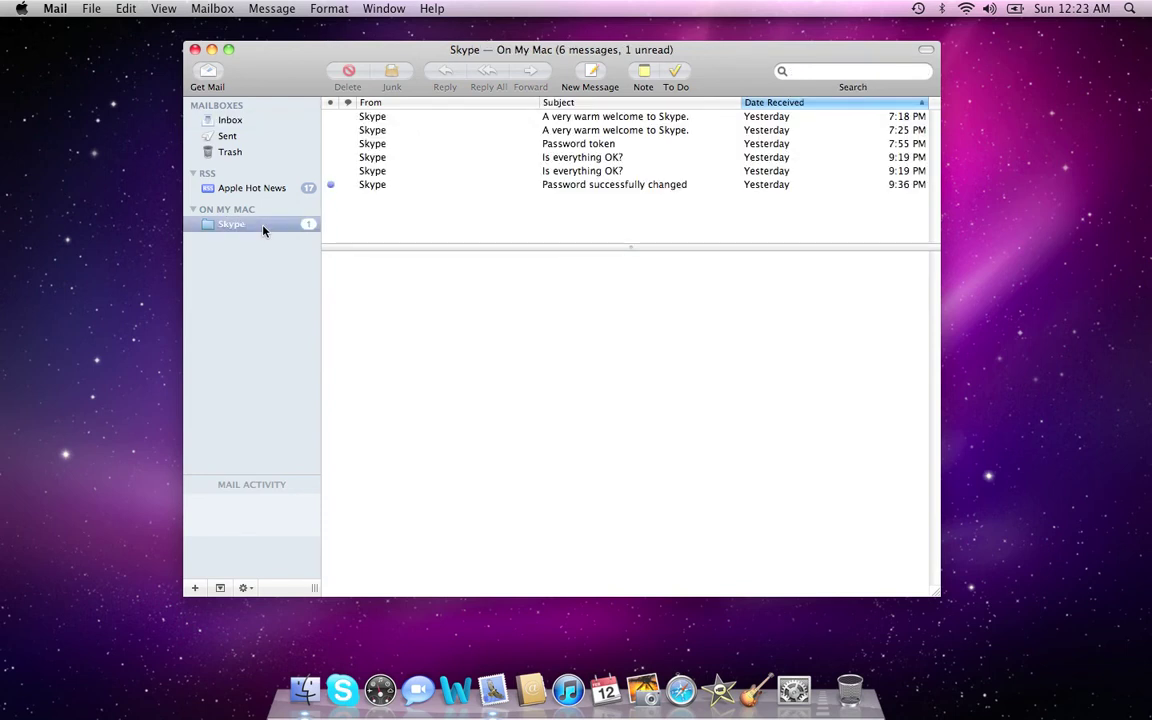
- Read 'Password successfully changed' in the Skype mailbox, then go back to the Inbox
{"action": "left_click", "coordinate": [372, 188]}
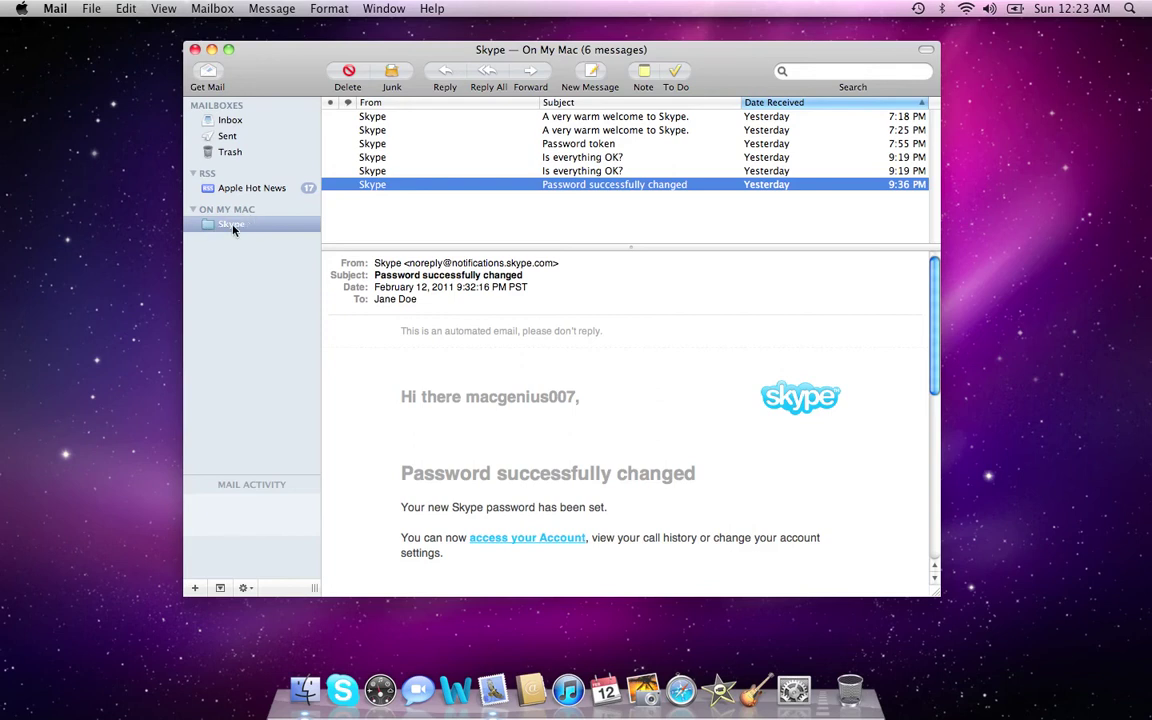
{"action": "left_click", "coordinate": [232, 121]}
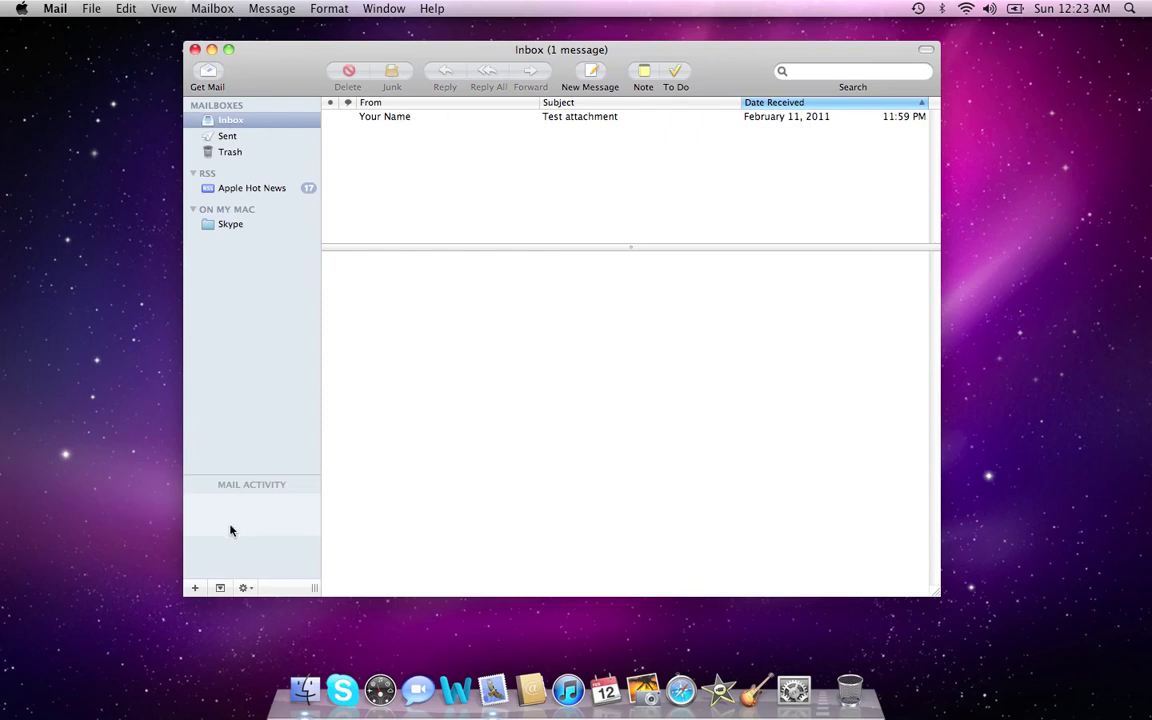
{"action": "left_click", "coordinate": [195, 590]}
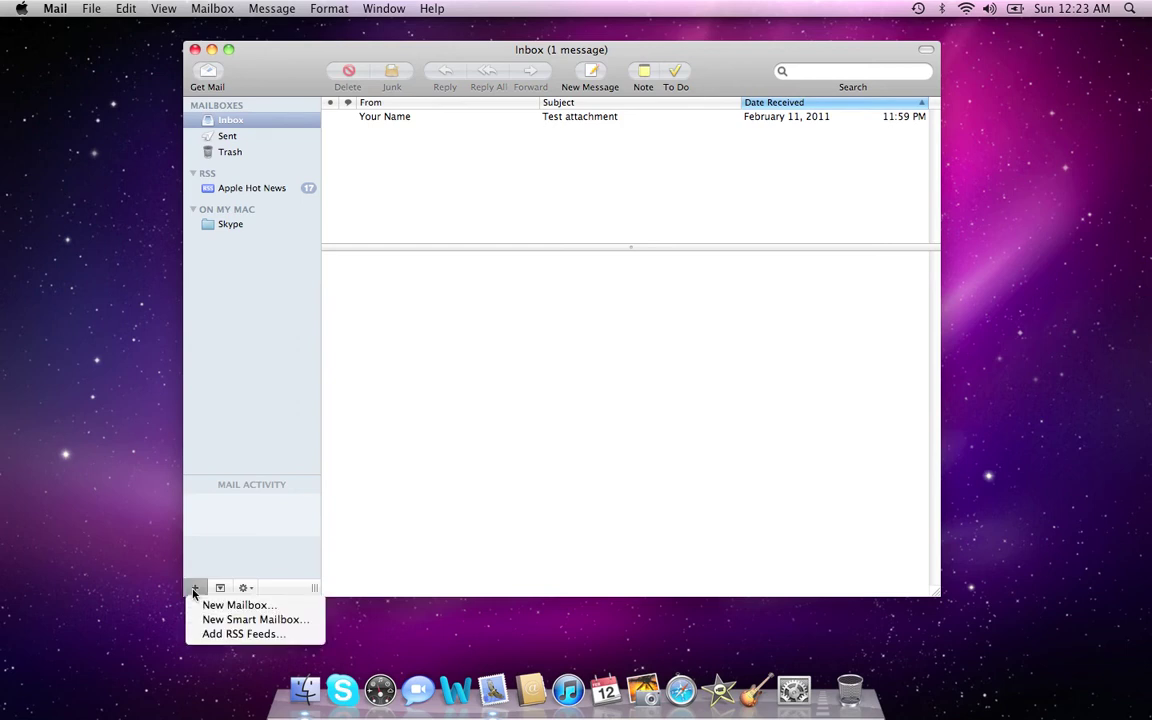
{"action": "left_click", "coordinate": [217, 606]}
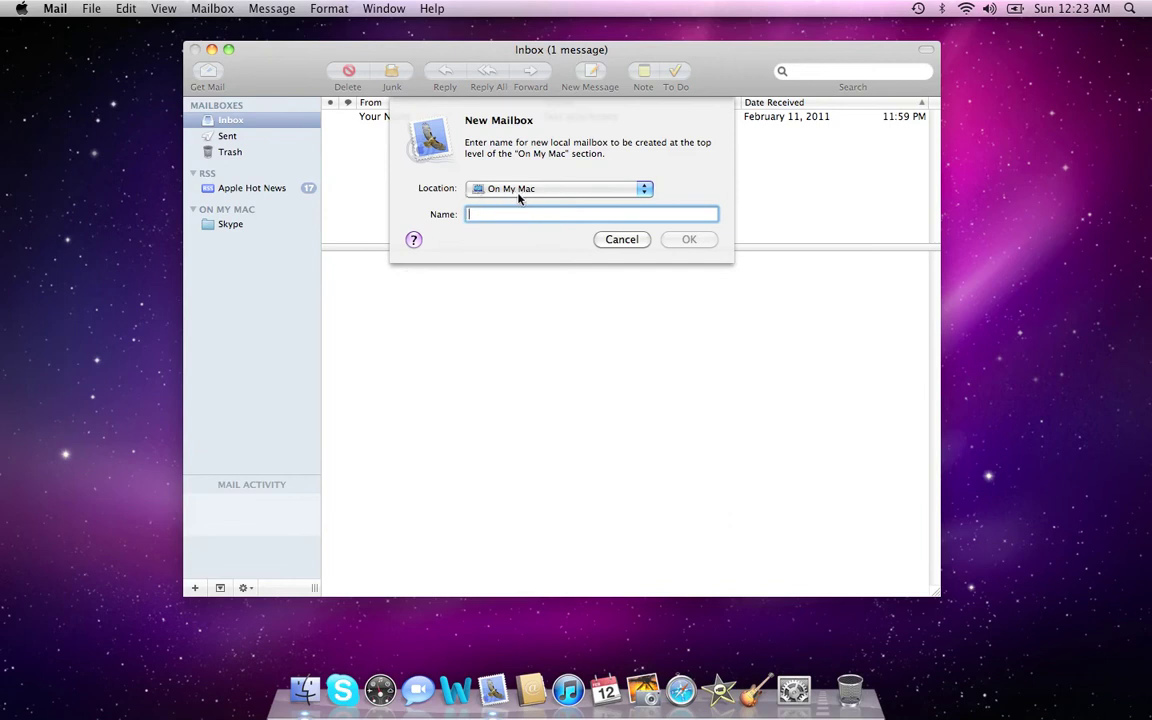
{"action": "left_click", "coordinate": [619, 239]}
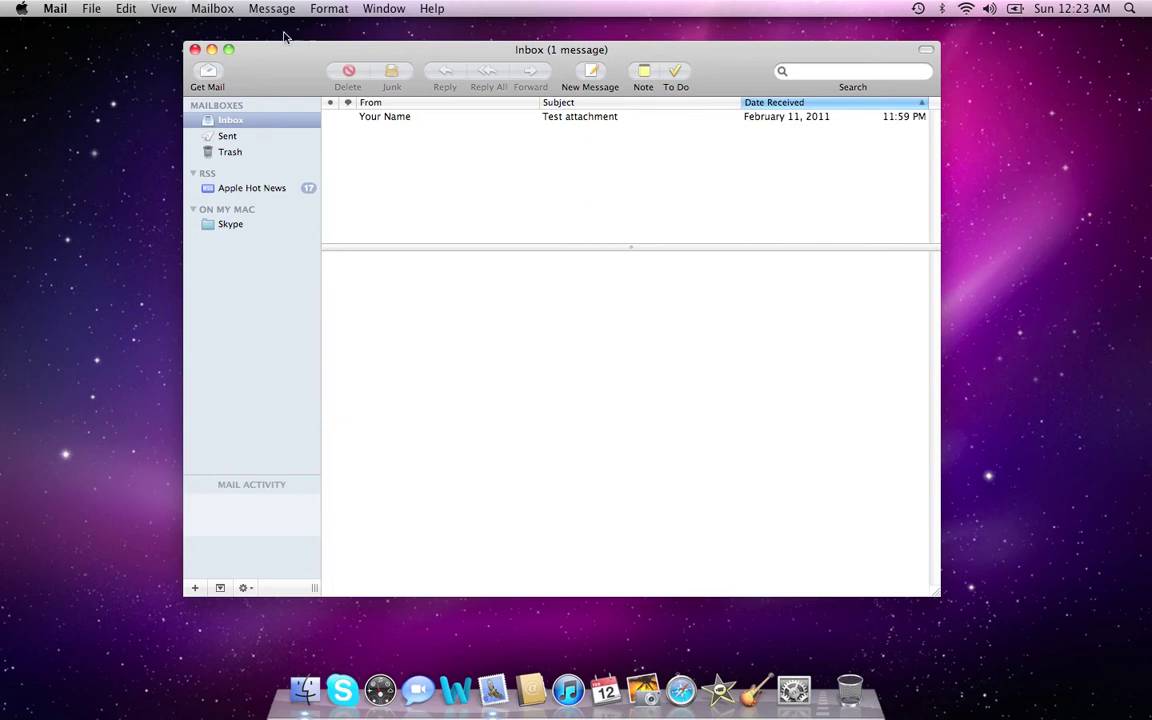
{"action": "left_click", "coordinate": [49, 7]}
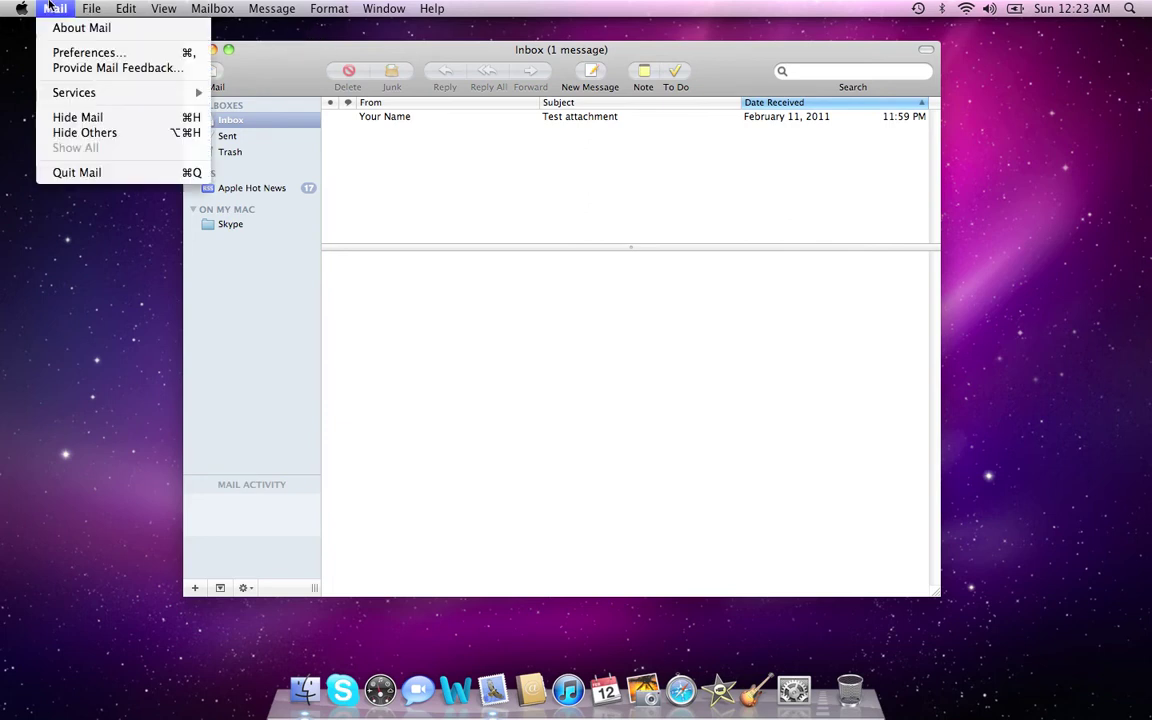
- In Mail Preferences' Rules pane, add a new rule with the description 'Skype'
{"action": "left_click", "coordinate": [59, 54]}
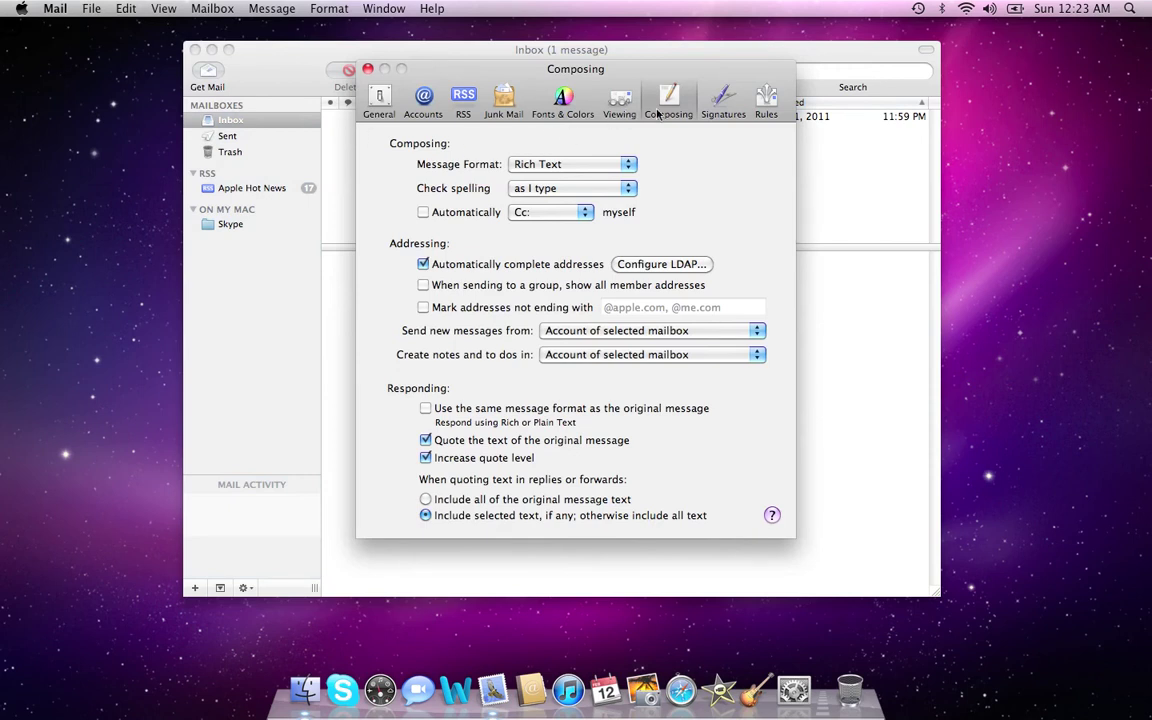
{"action": "left_click", "coordinate": [772, 100]}
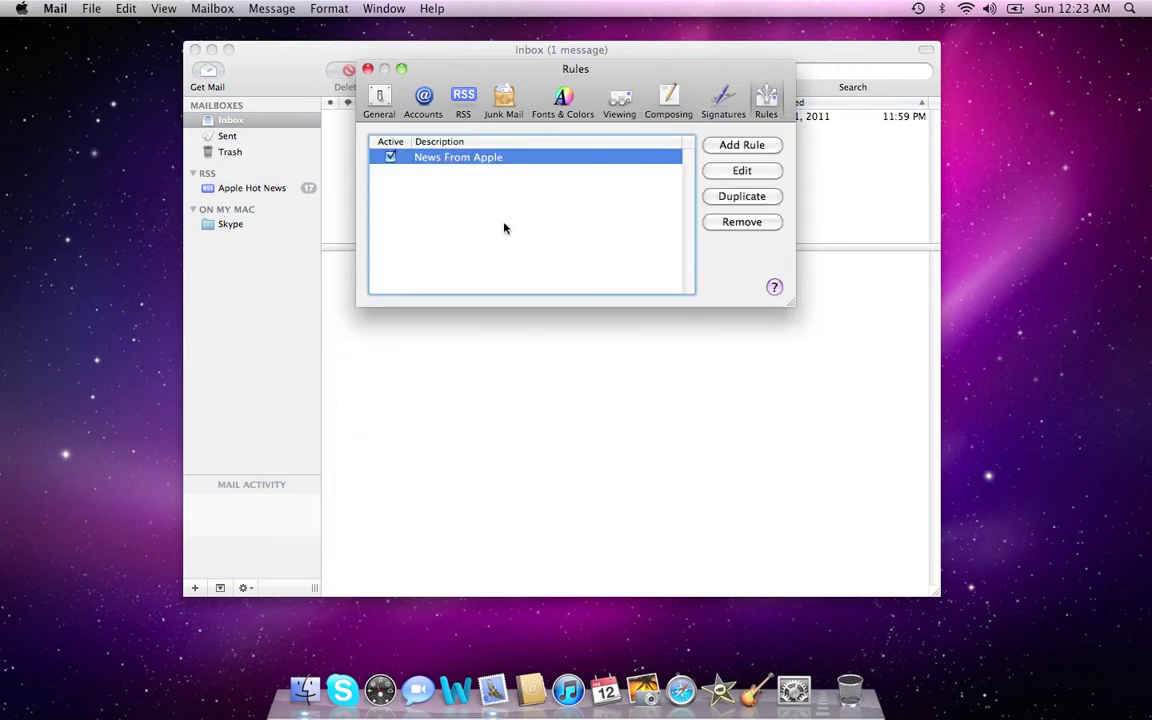
{"action": "left_click", "coordinate": [741, 146]}
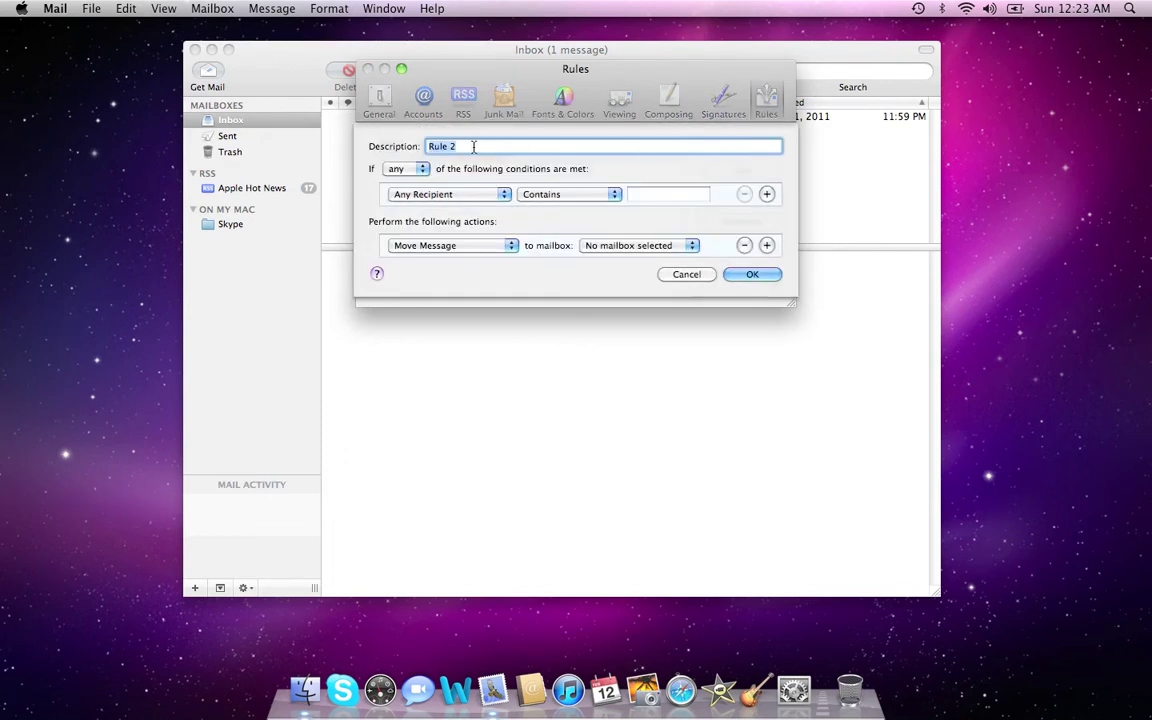
{"action": "type", "text": "Skype"}
{"action": "left_click", "coordinate": [668, 196]}
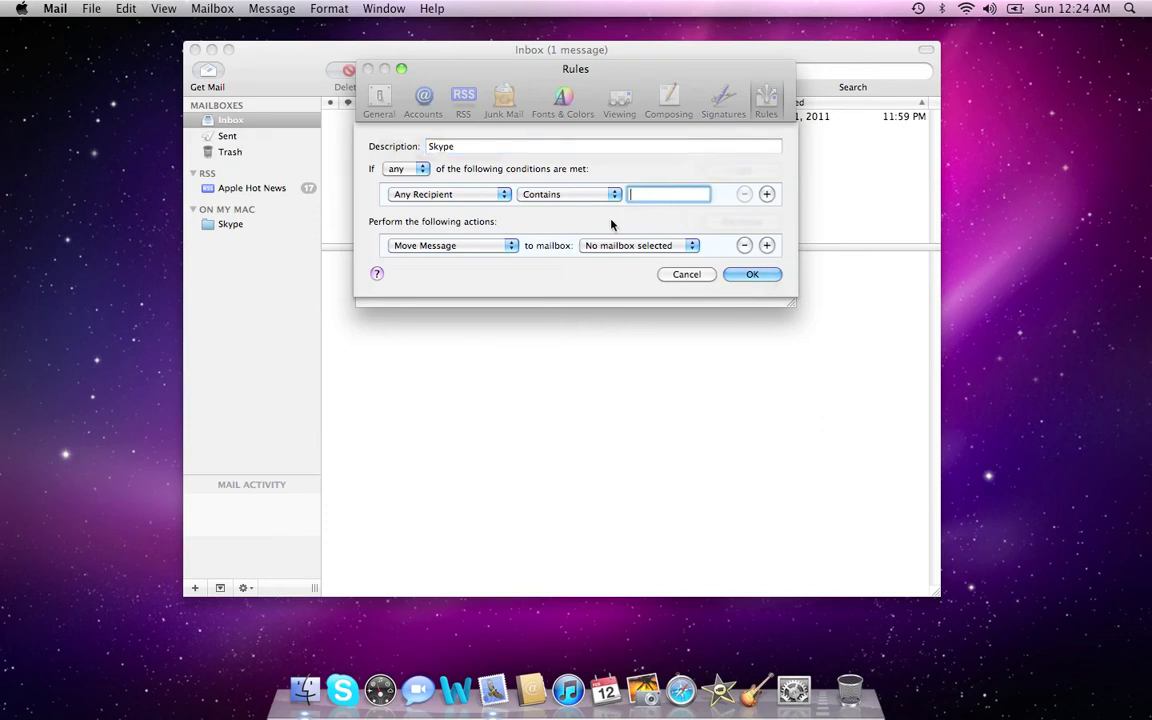
{"action": "left_click", "coordinate": [474, 195]}
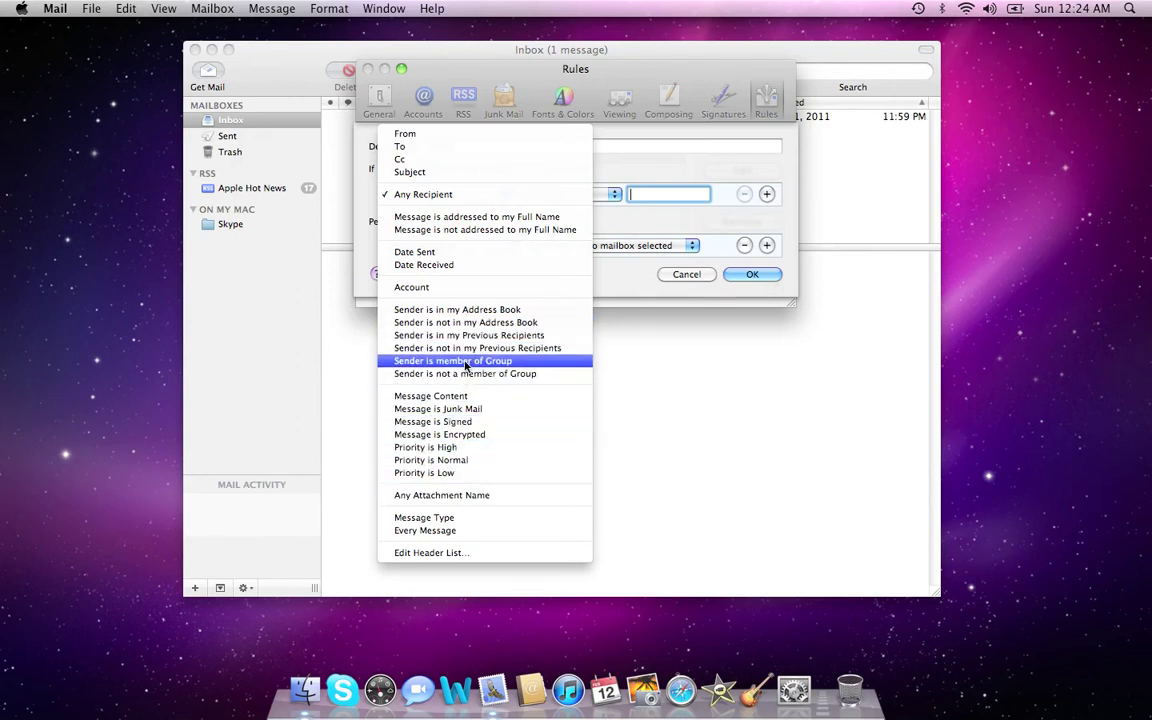
- Set the rule to From contains 'skype', Move Message to Skype, then save, apply and close Preferences
{"action": "left_click", "coordinate": [452, 133]}
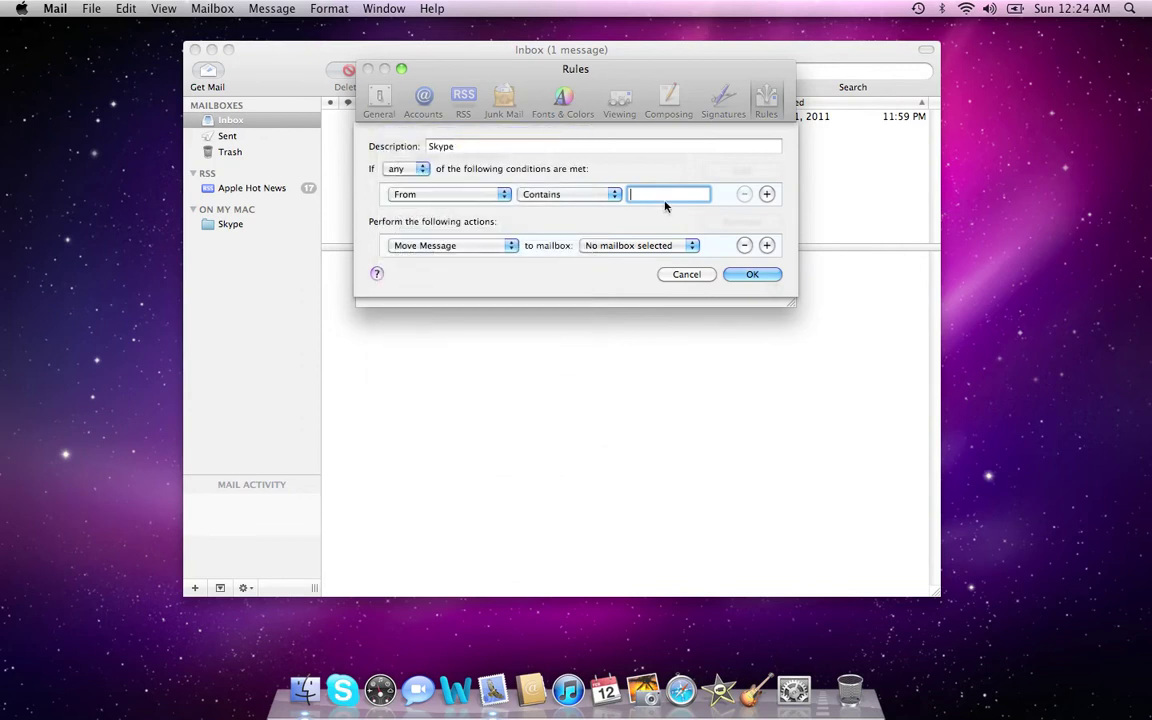
{"action": "type", "text": "skype"}
{"action": "left_click", "coordinate": [632, 246]}
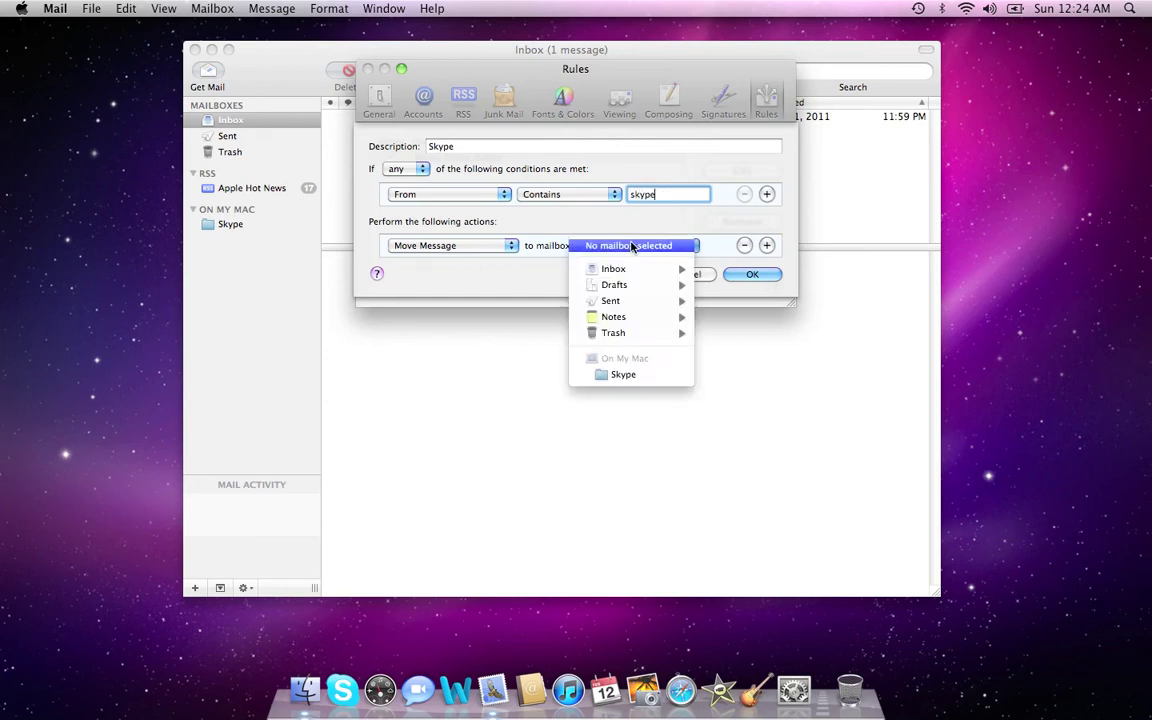
{"action": "left_click", "coordinate": [626, 376]}
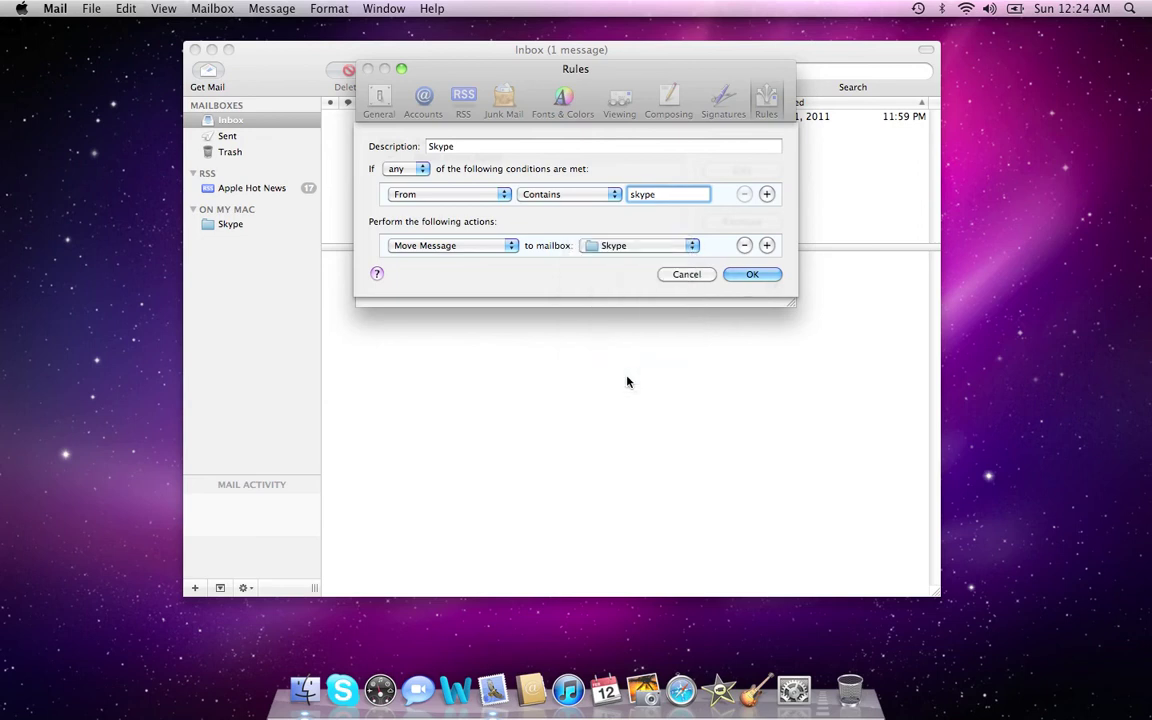
{"action": "left_click", "coordinate": [751, 275]}
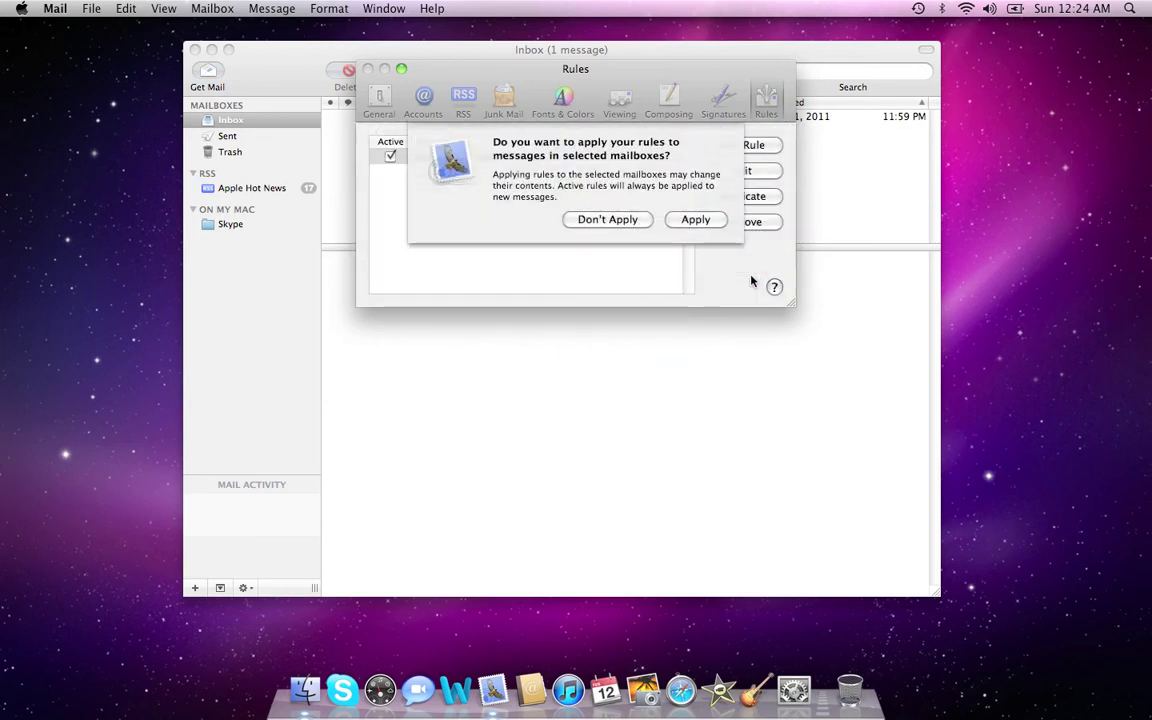
{"action": "left_click", "coordinate": [695, 220]}
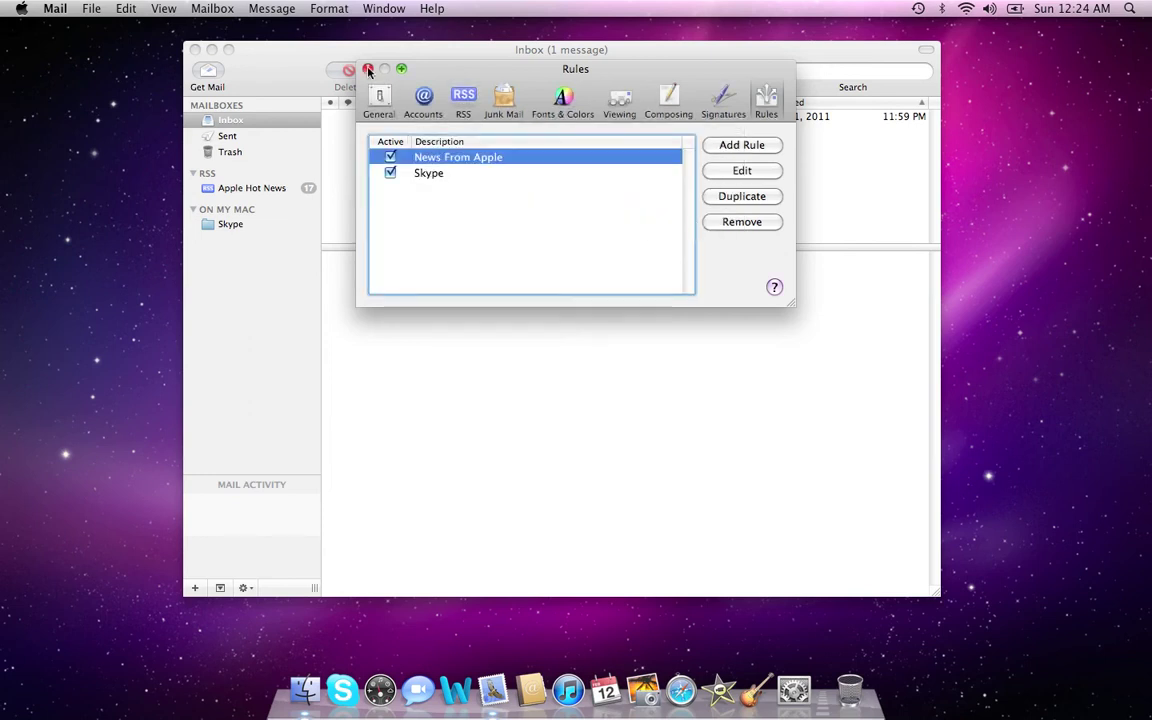
{"action": "left_click", "coordinate": [368, 70]}
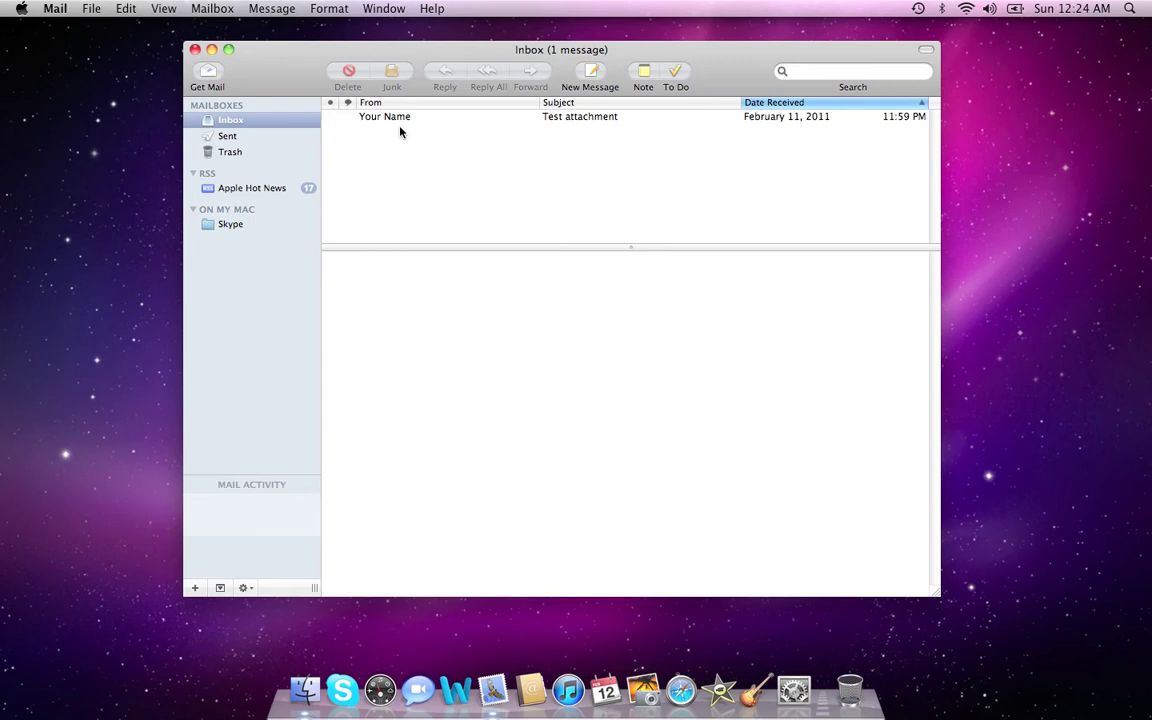
- In the Skype mailbox, mark 'Password successfully changed' unread and act on an 'Is everything OK?' message
{"action": "left_click", "coordinate": [224, 226]}
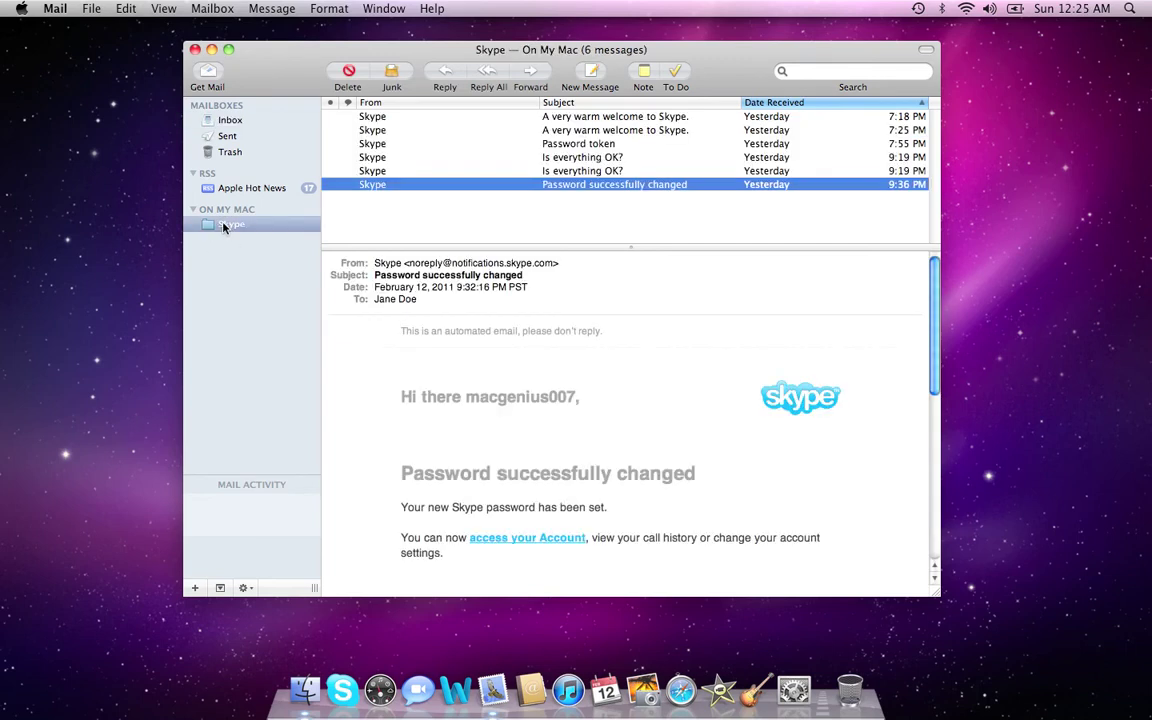
{"action": "right_click", "coordinate": [371, 186]}
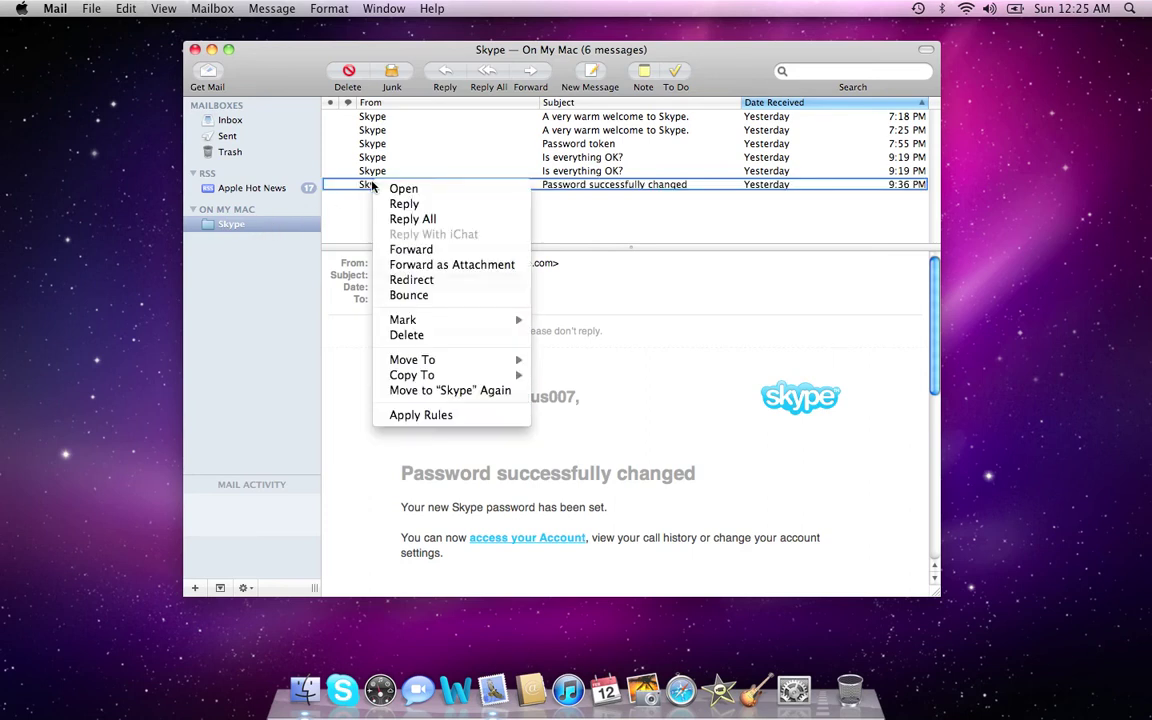
{"action": "mouse_move", "coordinate": [405, 320]}
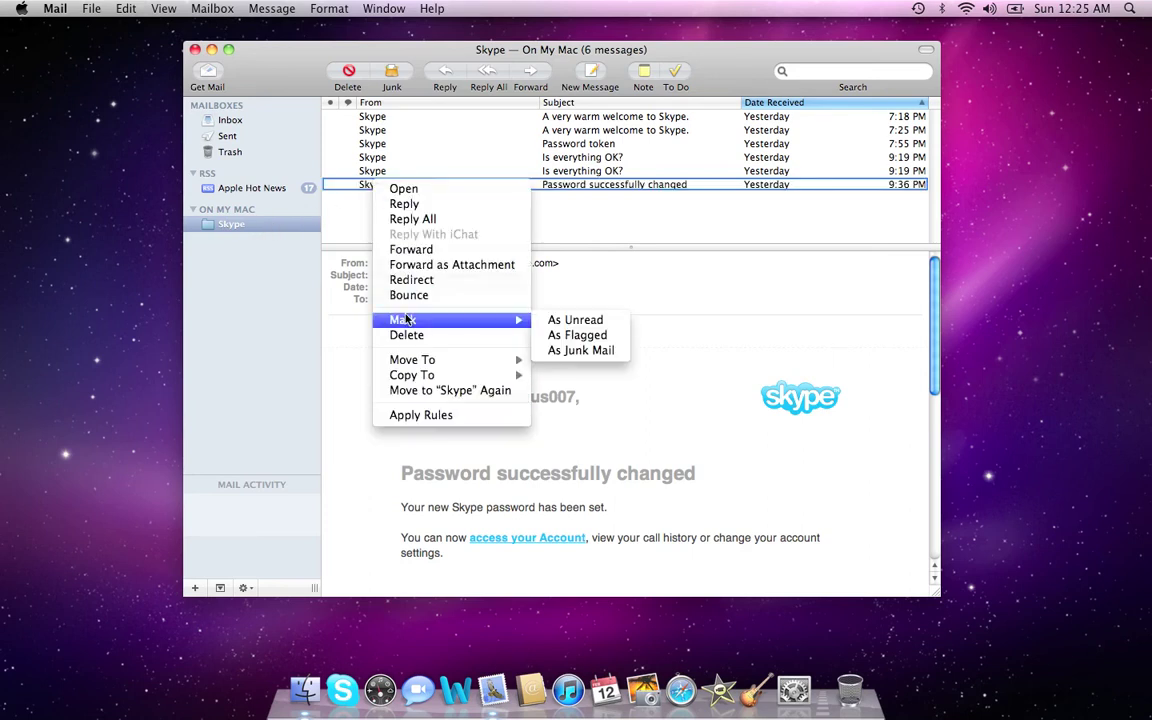
{"action": "left_click", "coordinate": [586, 326]}
{"action": "right_click", "coordinate": [371, 171]}
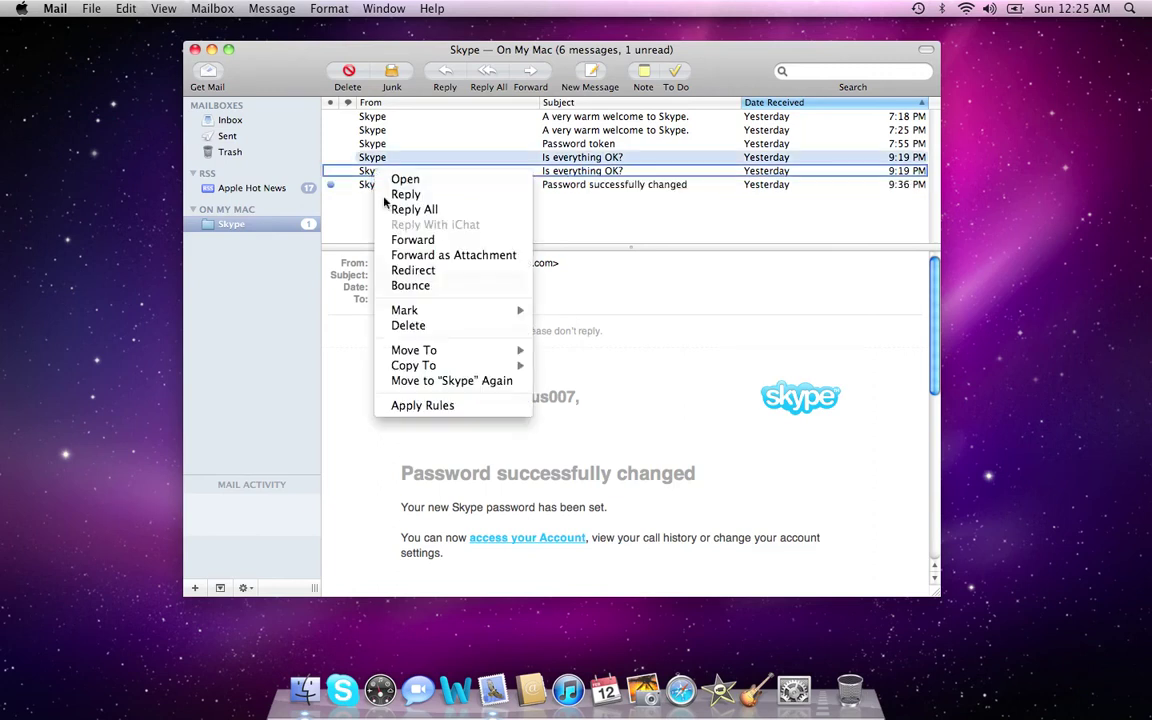
{"action": "mouse_move", "coordinate": [440, 311]}
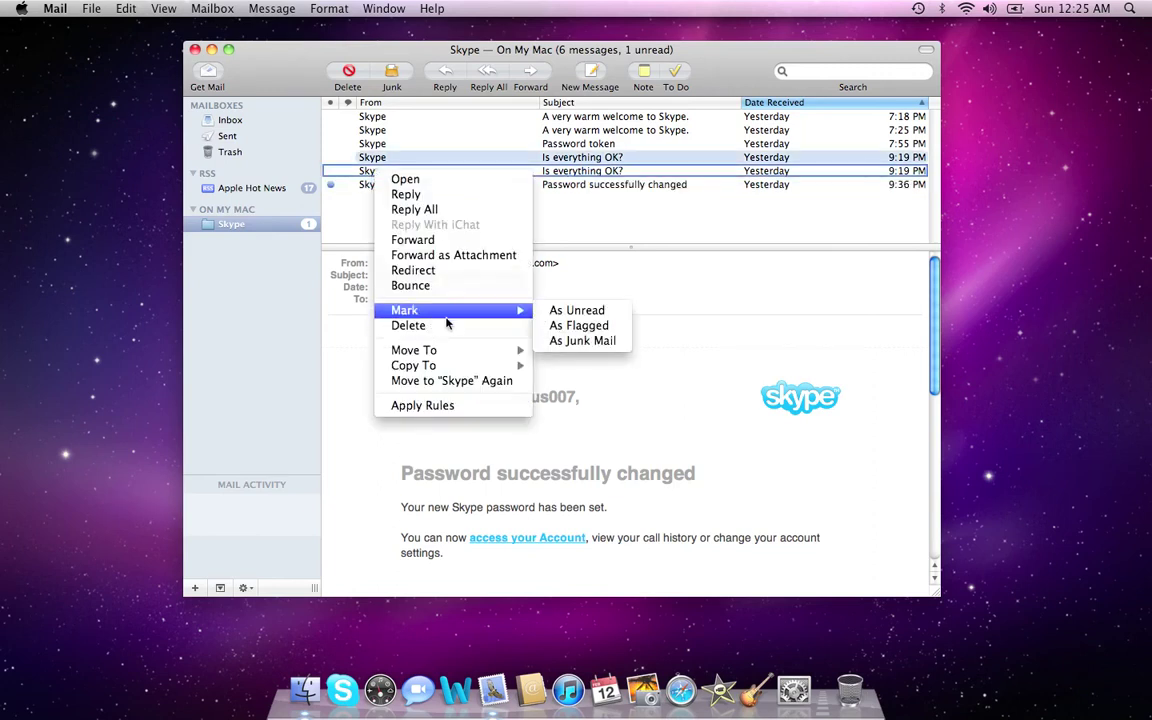
{"action": "left_click", "coordinate": [584, 311]}
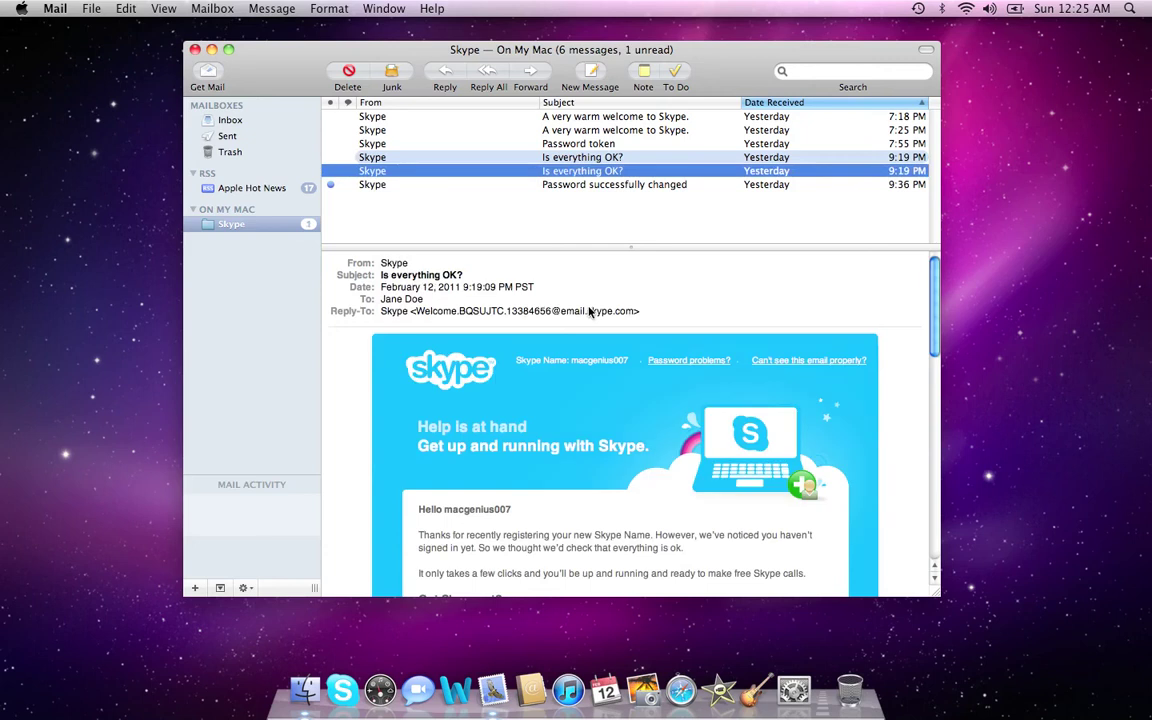
{"action": "left_click", "coordinate": [390, 236]}
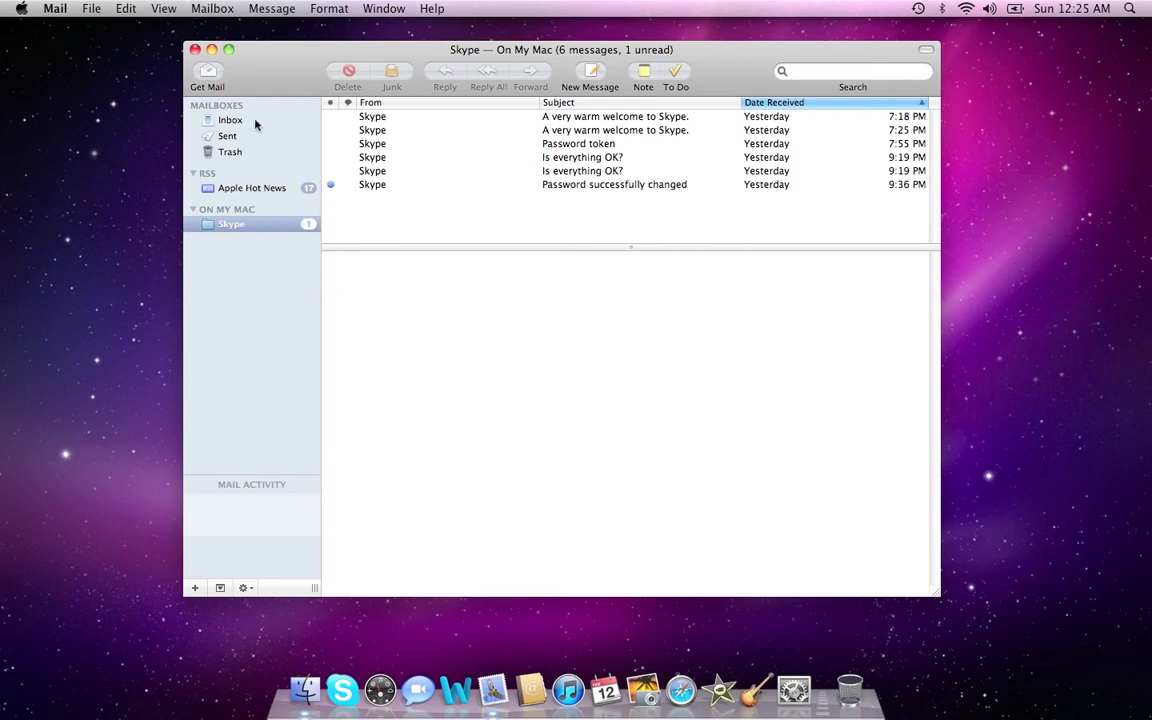
- Visit the Inbox, return to Skype and read 'Password successfully changed'
{"action": "left_click", "coordinate": [228, 119]}
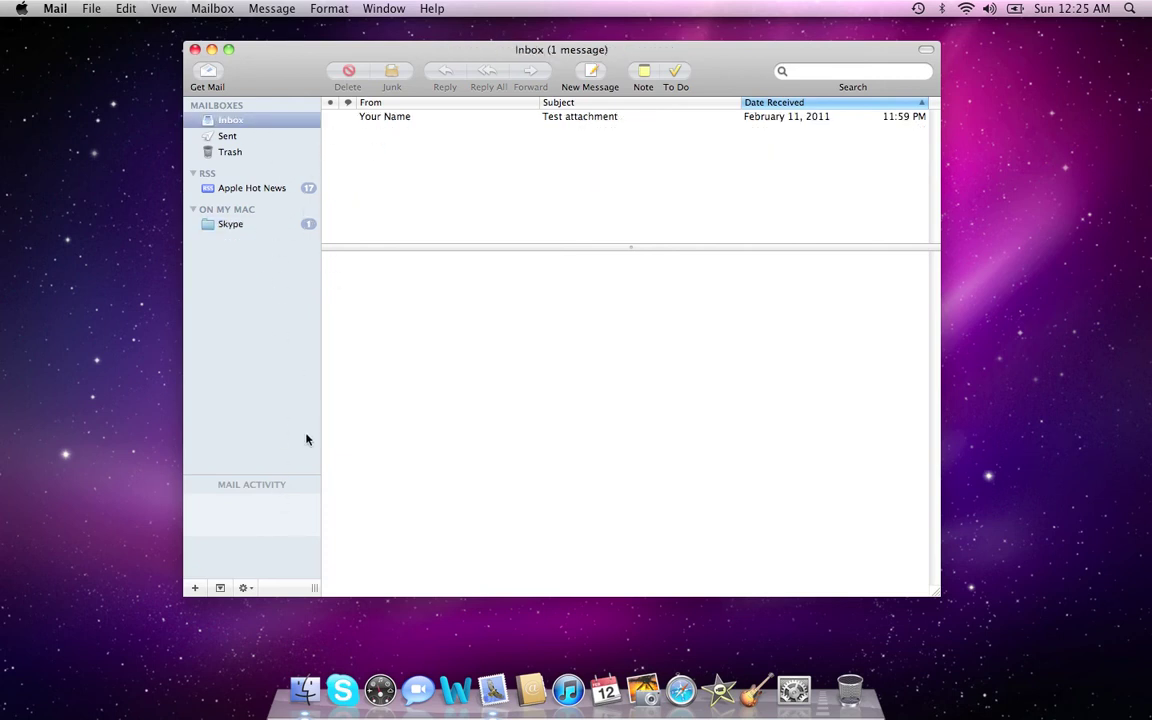
{"action": "left_click", "coordinate": [294, 226]}
{"action": "left_click", "coordinate": [371, 189]}
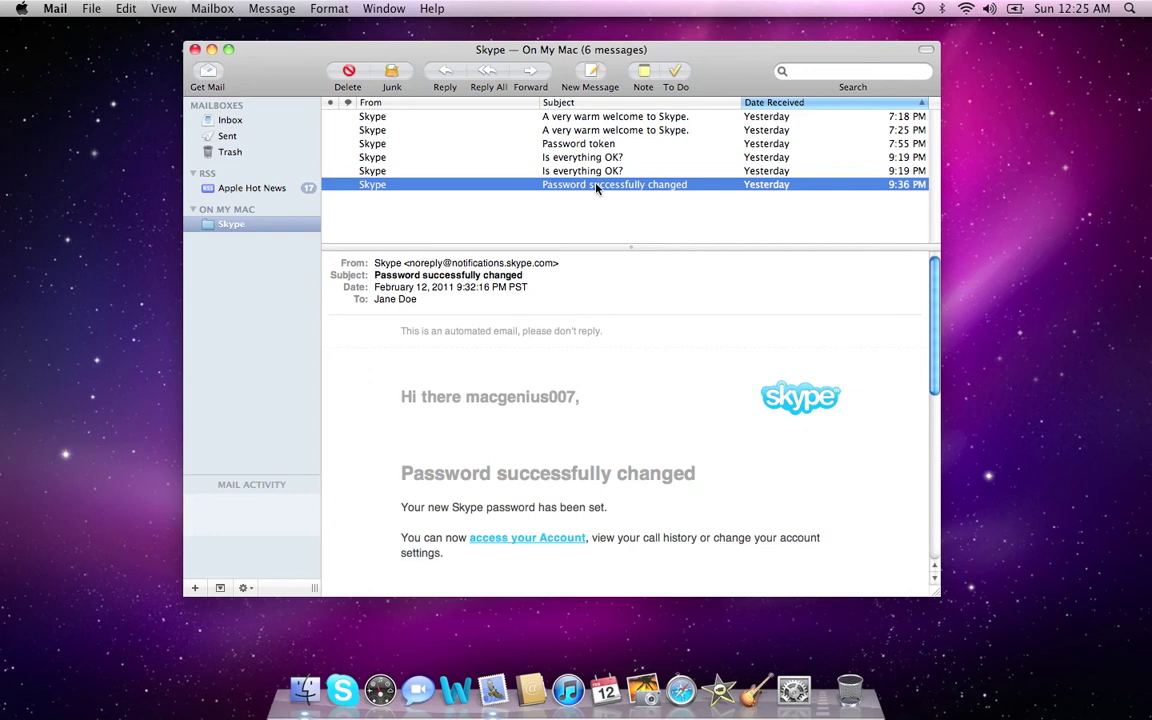
{"action": "left_click", "coordinate": [399, 103]}
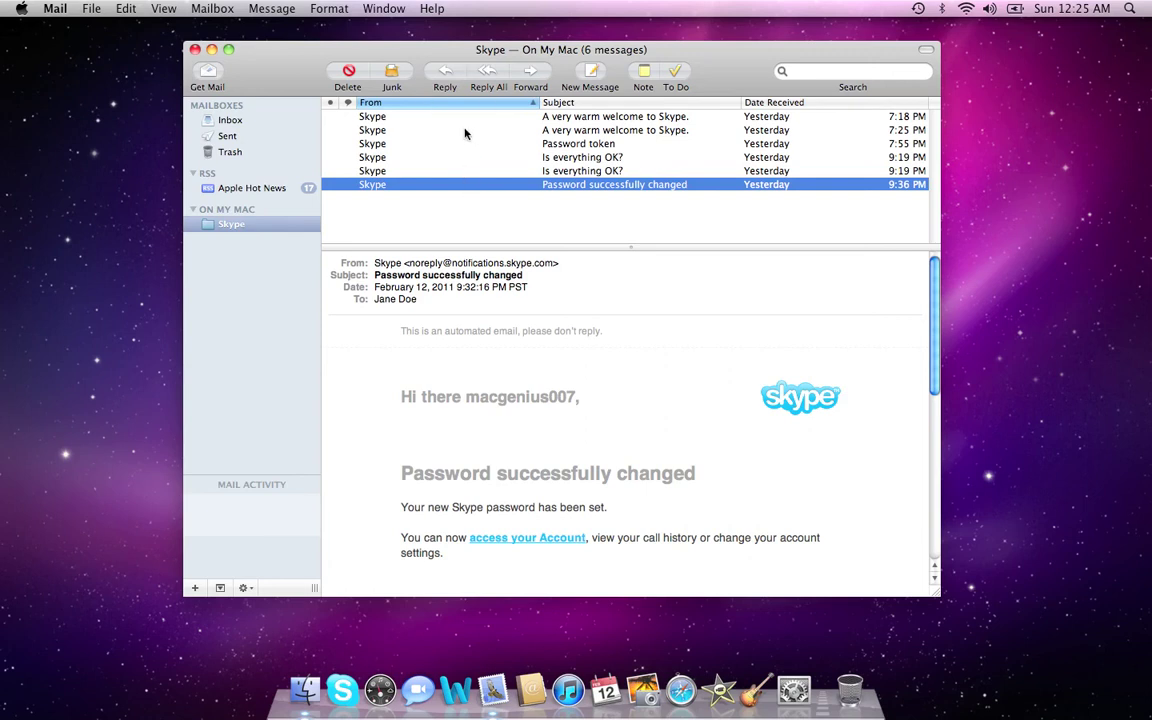
{"action": "left_click", "coordinate": [592, 103]}
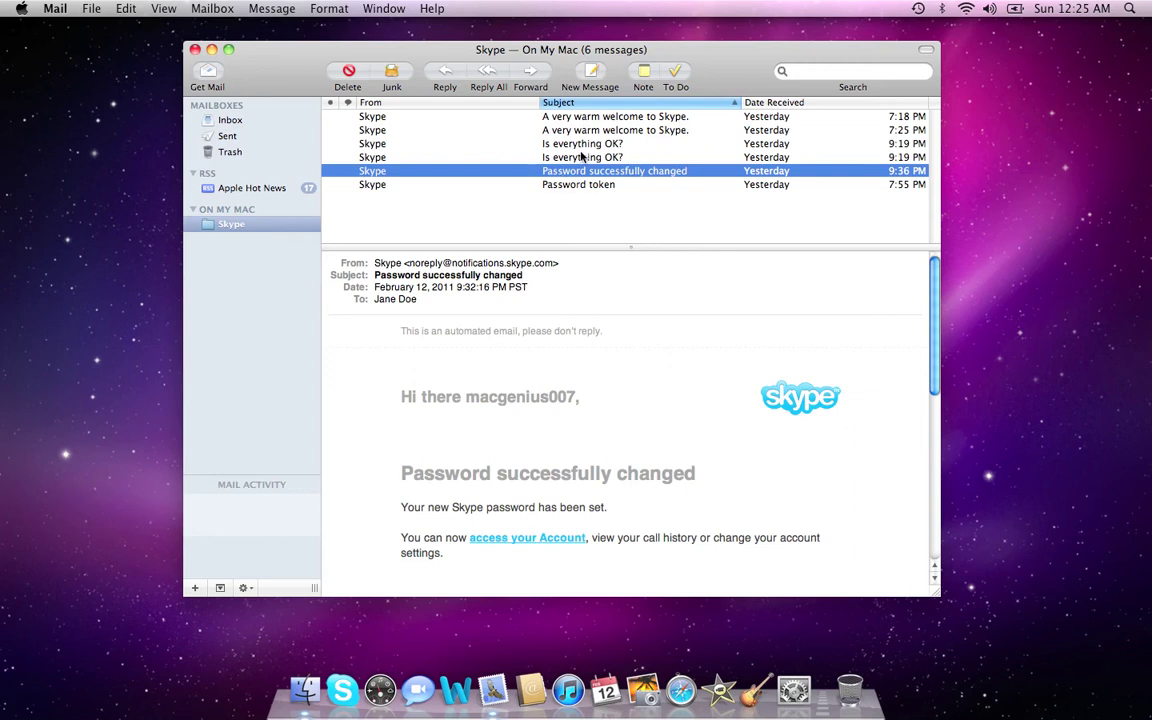
{"action": "left_click", "coordinate": [806, 104]}
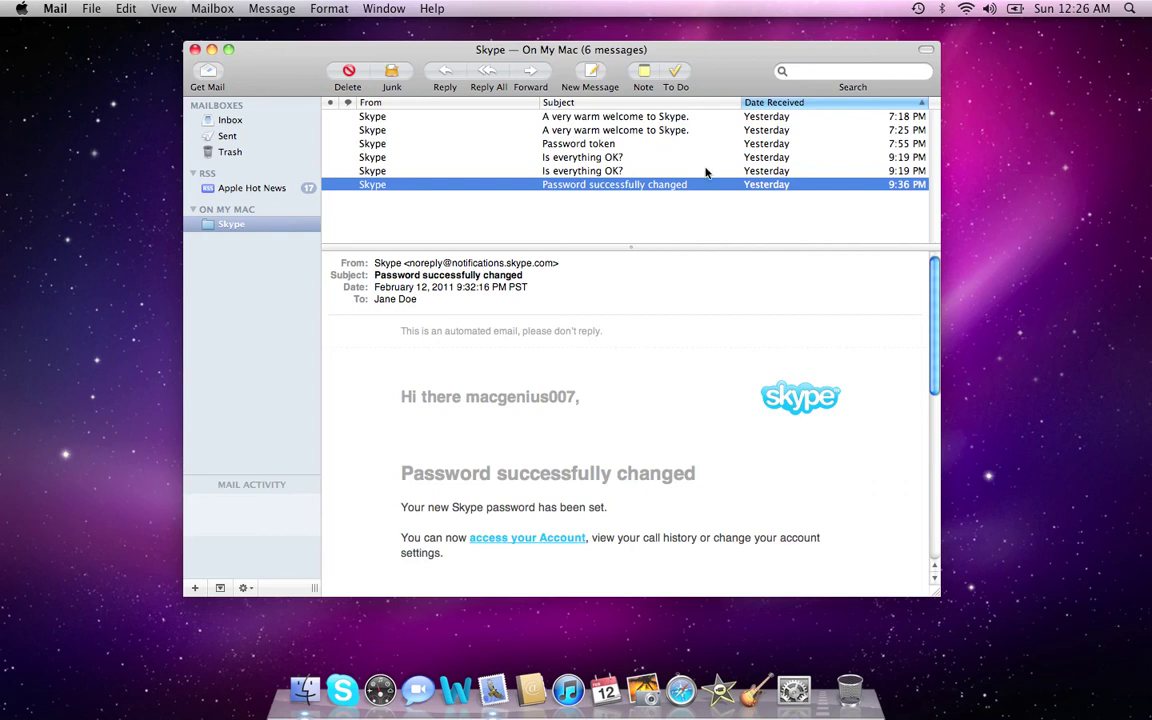
{"action": "left_click", "coordinate": [569, 103]}
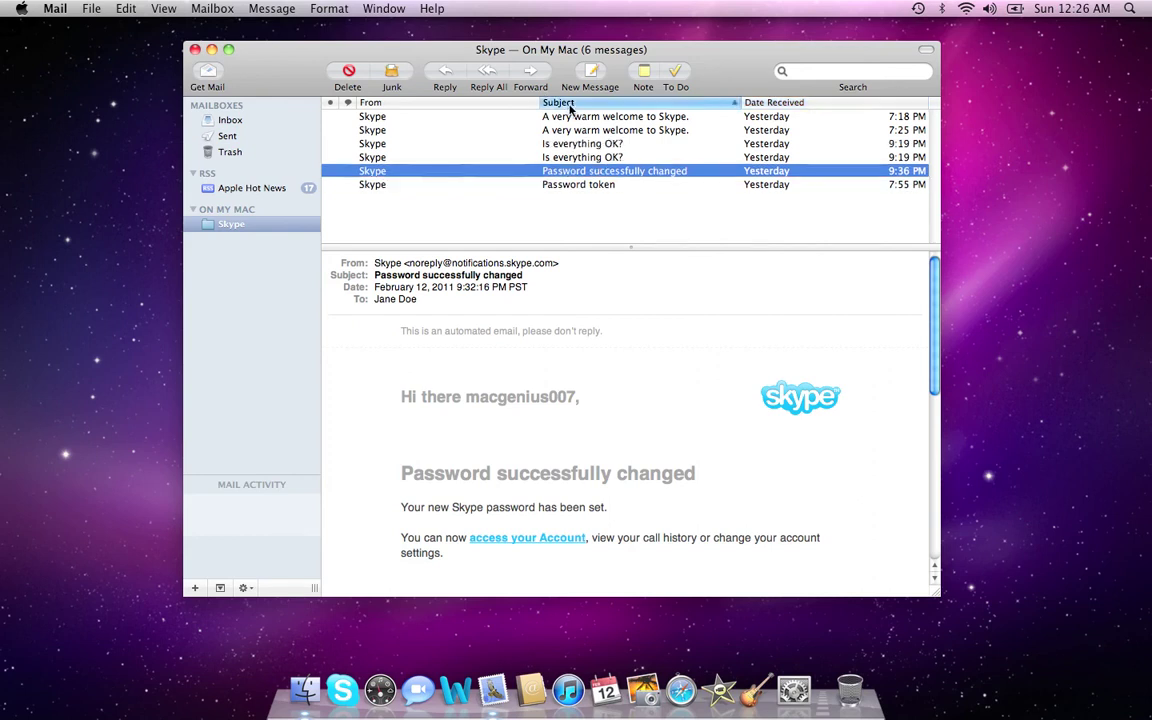
{"action": "left_click", "coordinate": [424, 103]}
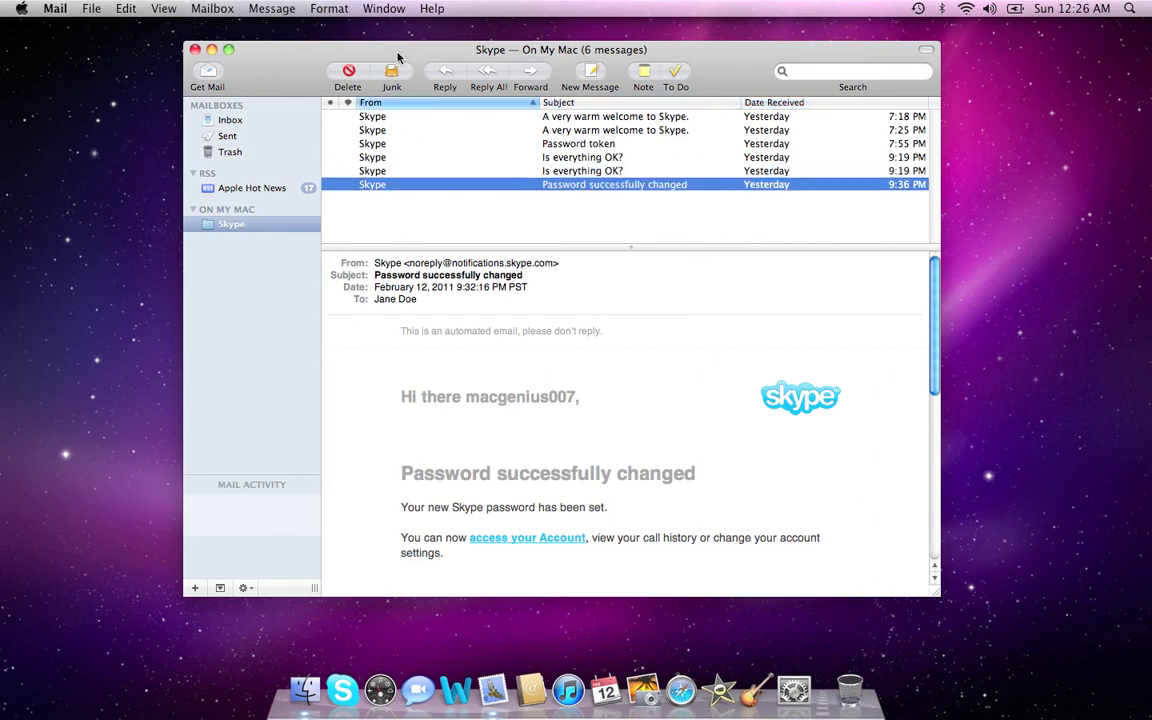
- Sort the Skype mailbox by Date Received in descending order, then recheck it after visiting the Inbox
{"action": "left_click", "coordinate": [816, 104]}
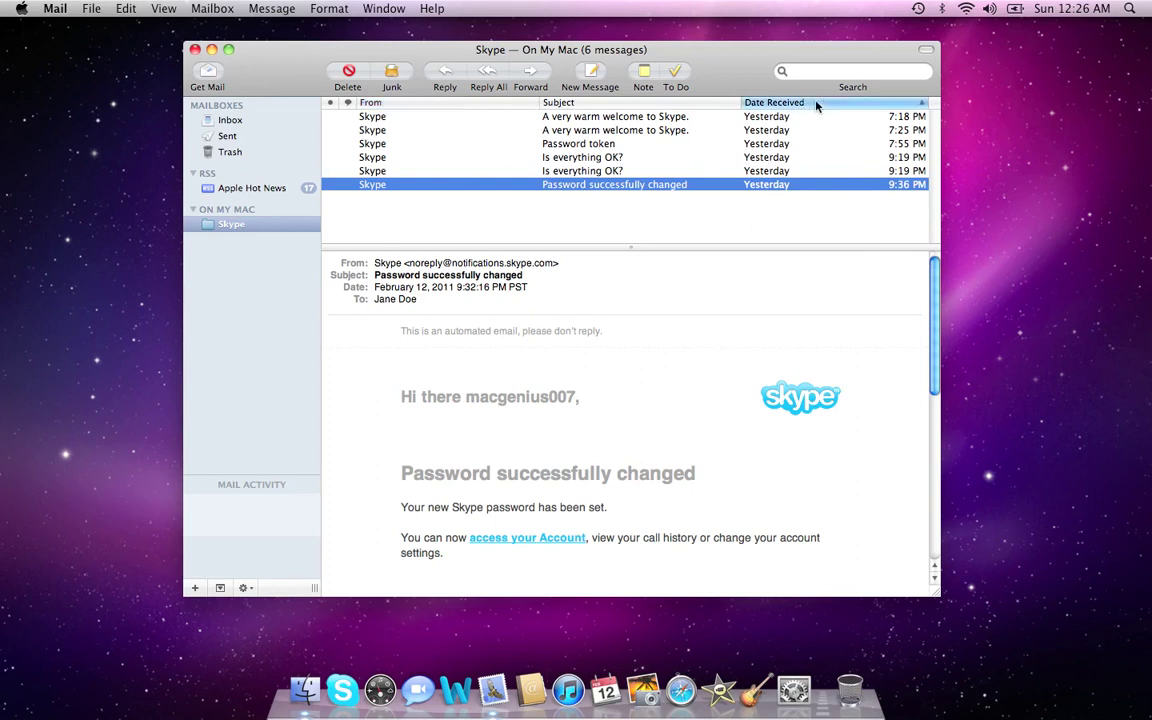
{"action": "left_click", "coordinate": [922, 104]}
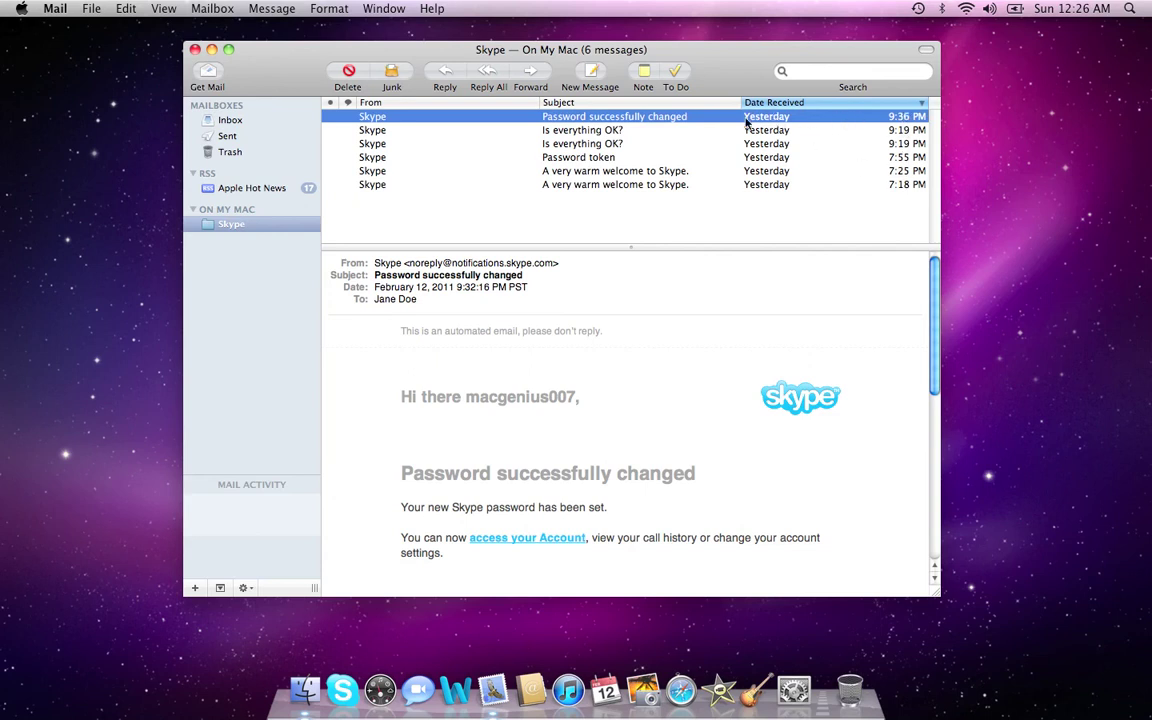
{"action": "left_click", "coordinate": [232, 121]}
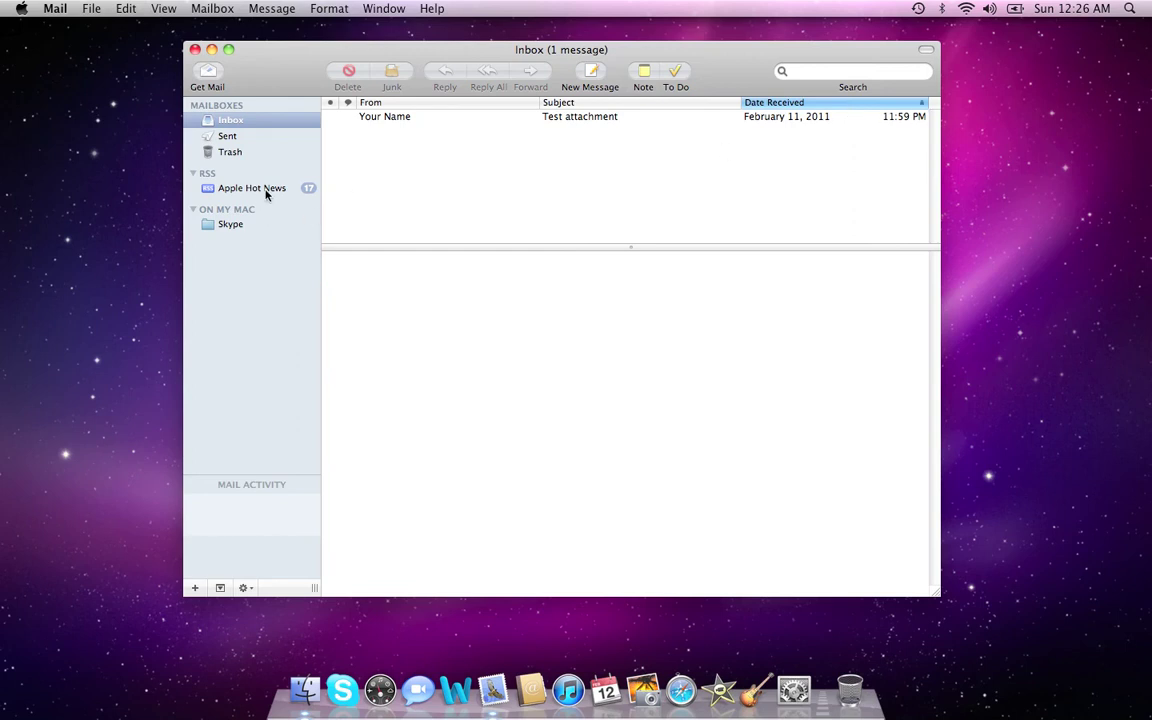
{"action": "left_click", "coordinate": [264, 225]}
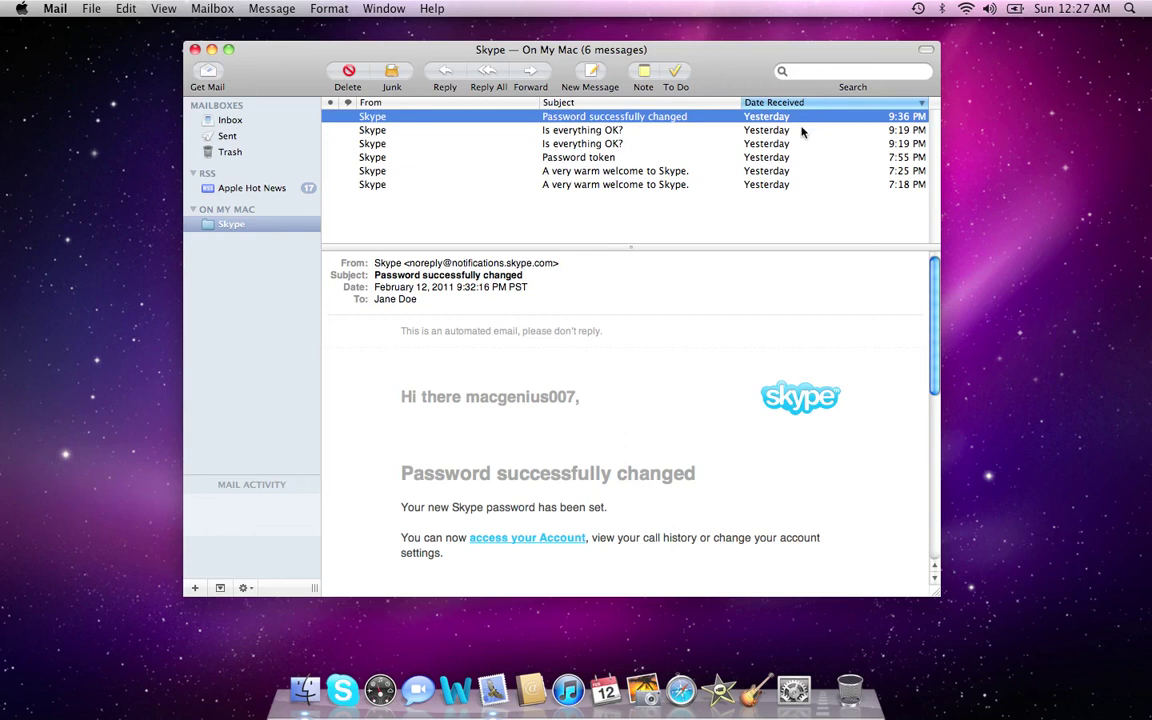
{"action": "left_click_drag", "start_coordinate": [452, 51], "coordinate": [431, 50]}
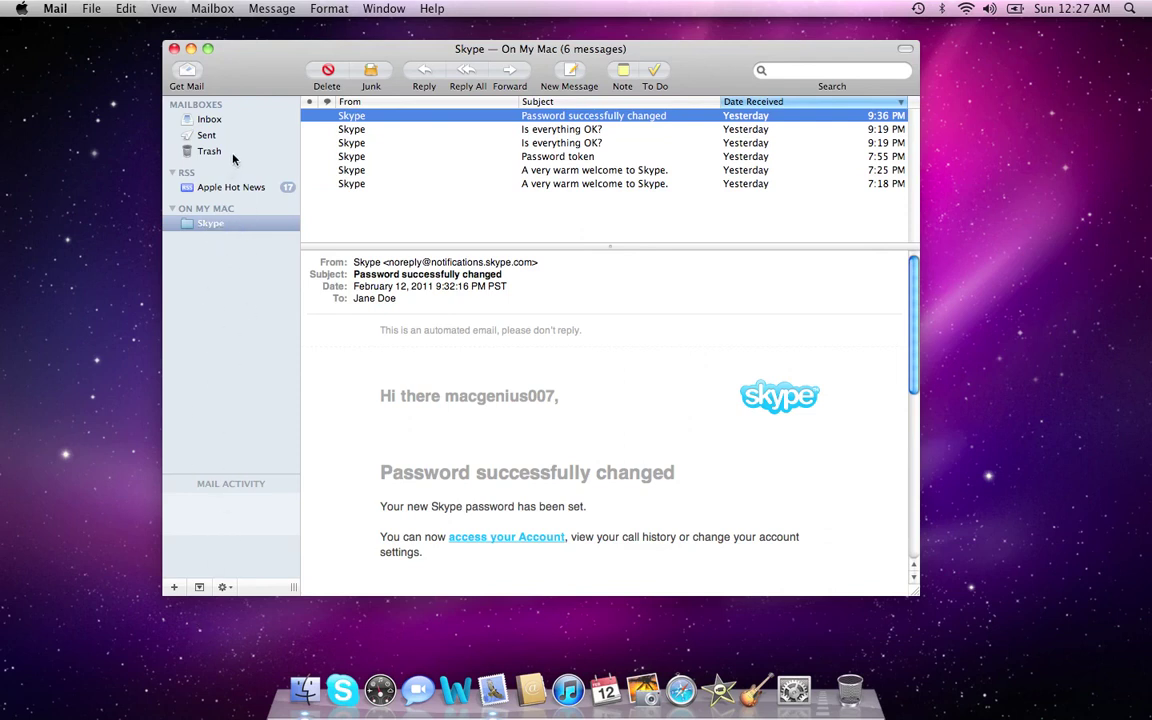
- Open Mail Preferences on the Rules pane showing the News From Apple and Skype rules
{"action": "left_click", "coordinate": [55, 8]}
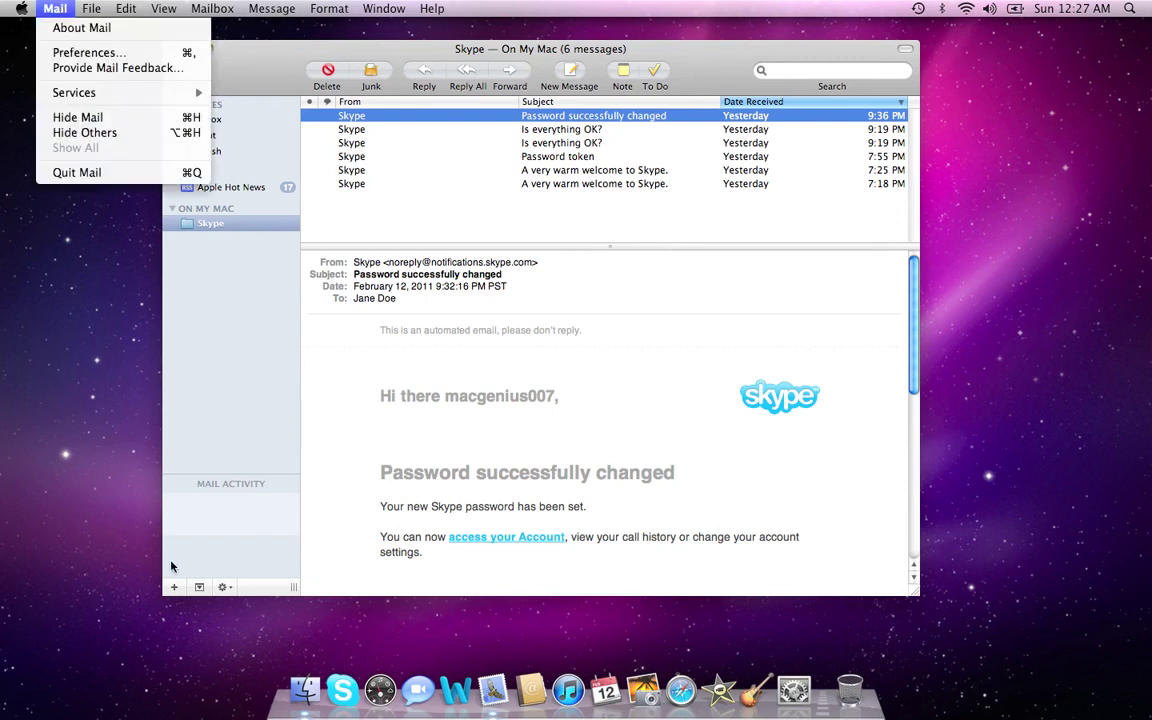
{"action": "left_click", "coordinate": [174, 588]}
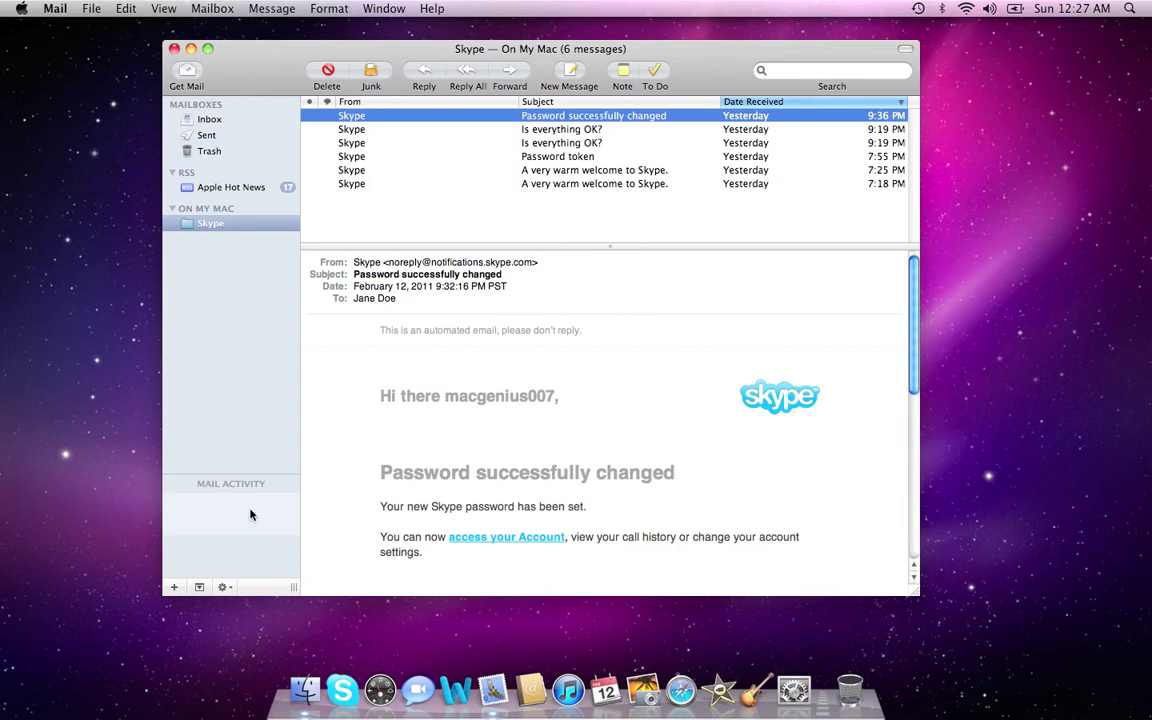
{"action": "left_click", "coordinate": [57, 9]}
{"action": "left_click", "coordinate": [60, 48]}
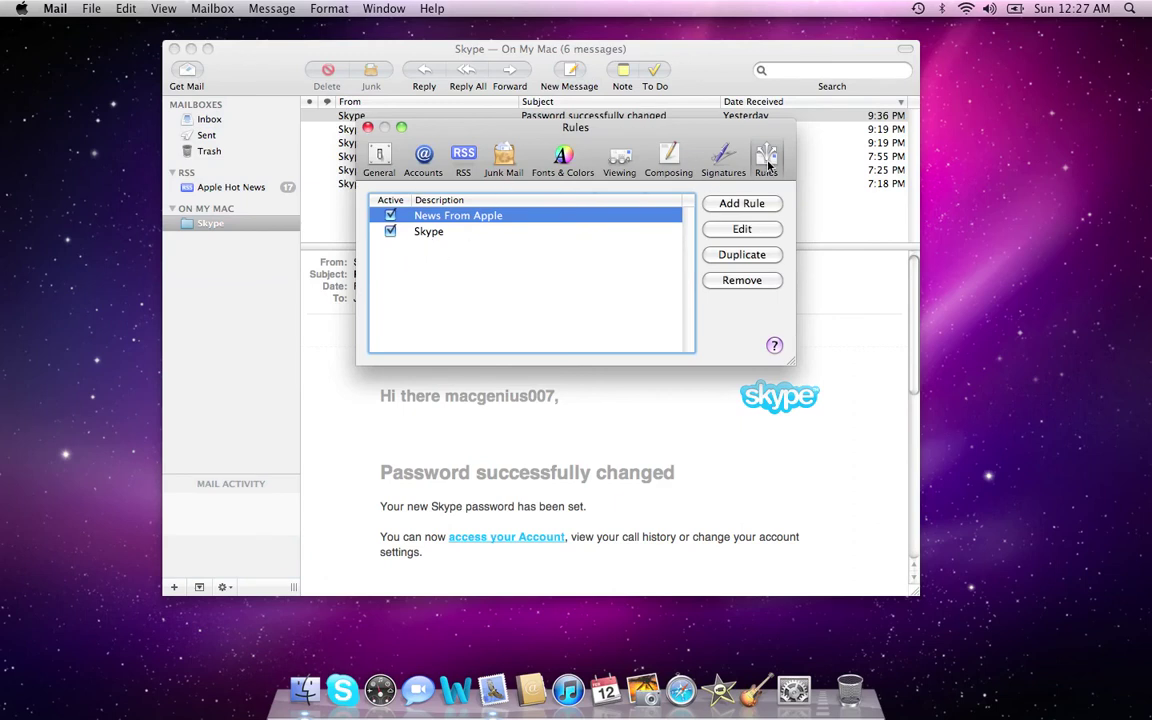
{"action": "left_click", "coordinate": [741, 204]}
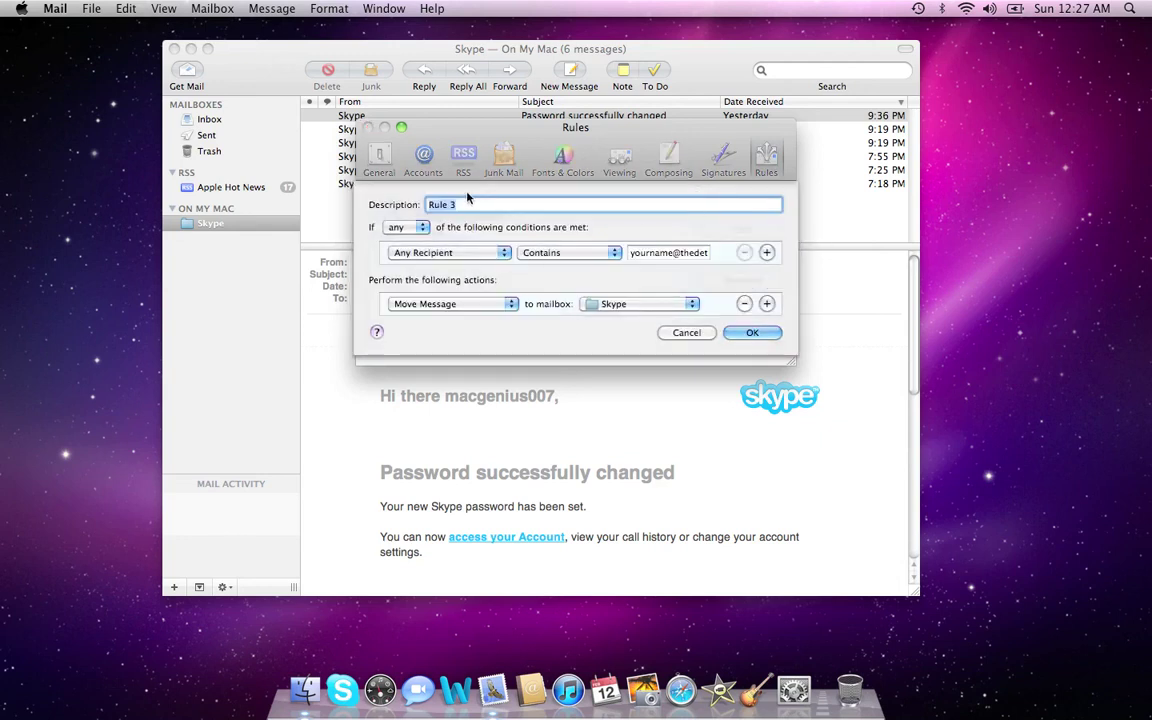
{"action": "left_click", "coordinate": [676, 333]}
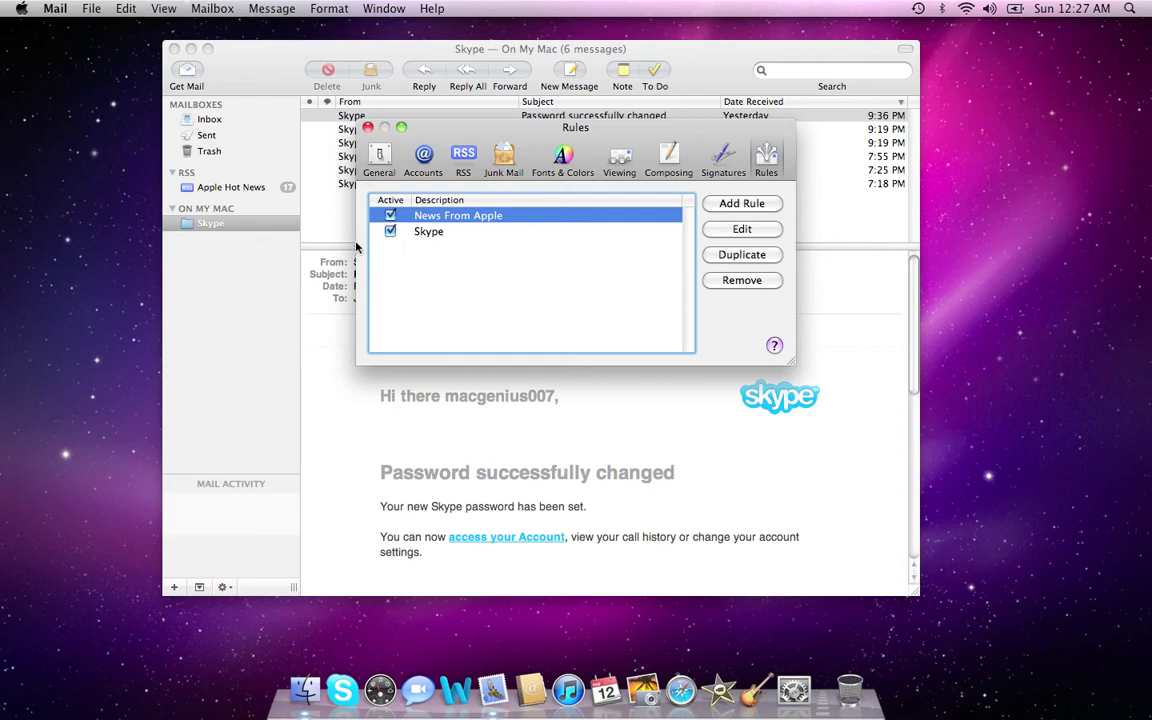
{"action": "left_click", "coordinate": [389, 235]}
{"action": "left_click", "coordinate": [390, 232]}
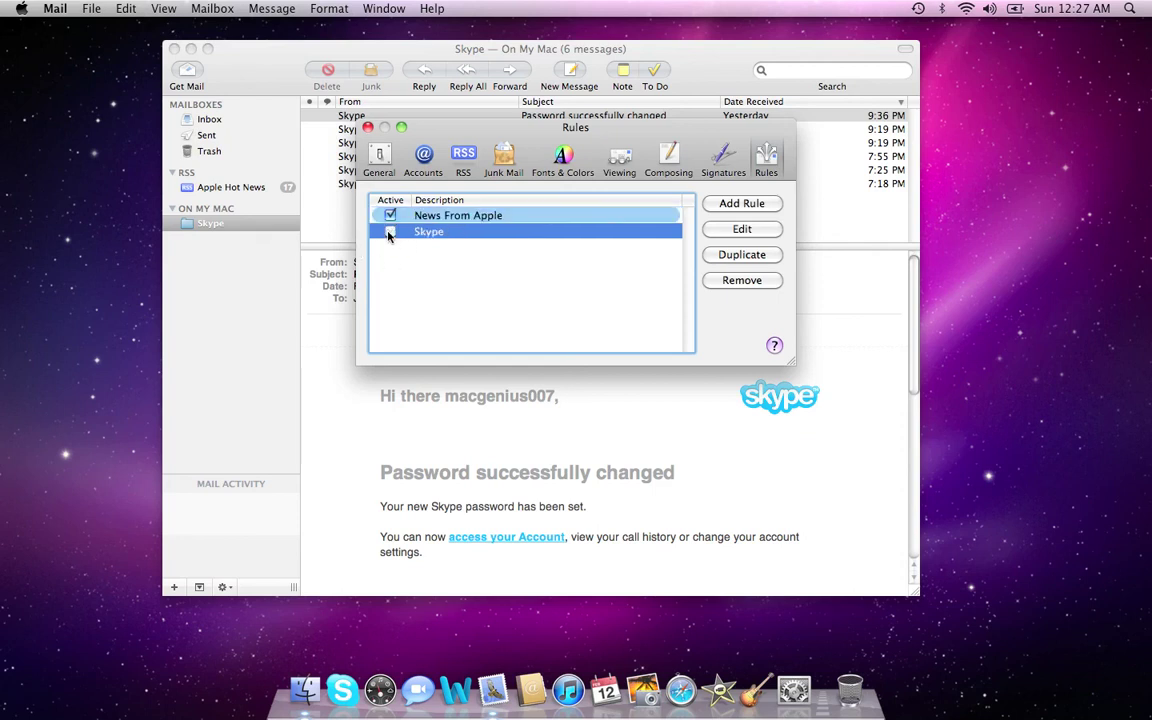
{"action": "left_click", "coordinate": [390, 232]}
{"action": "left_click", "coordinate": [390, 232]}
{"action": "left_click", "coordinate": [390, 232]}
{"action": "left_click", "coordinate": [740, 203]}
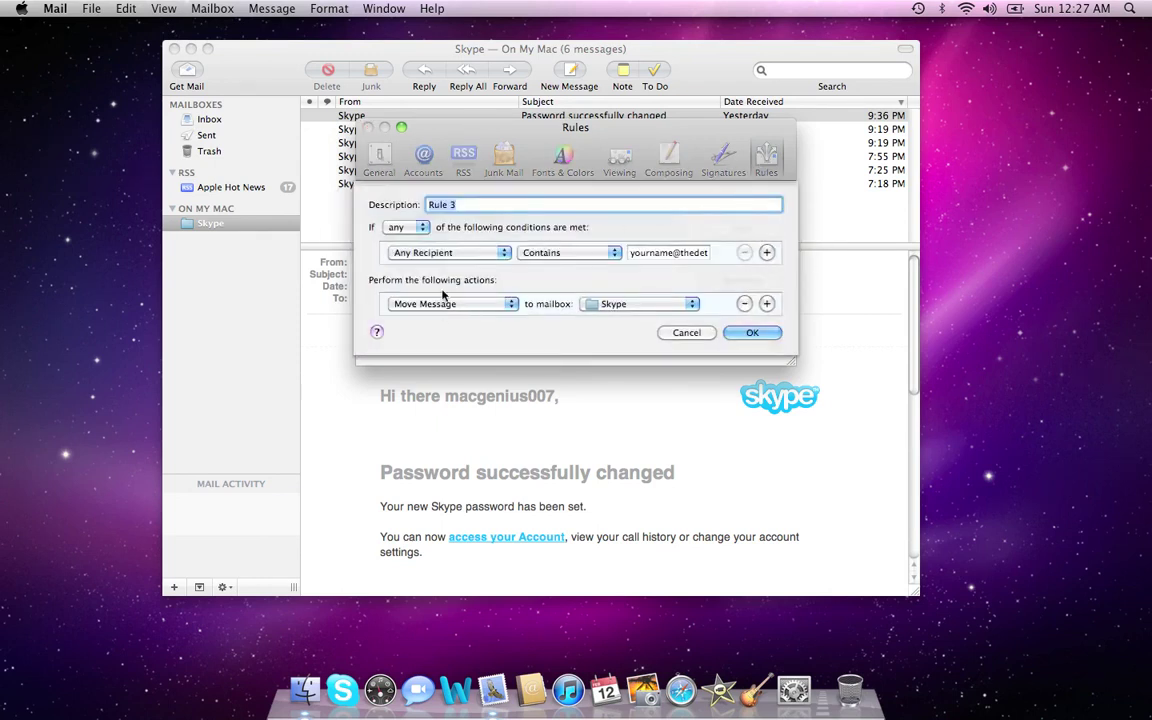
{"action": "left_click", "coordinate": [766, 303]}
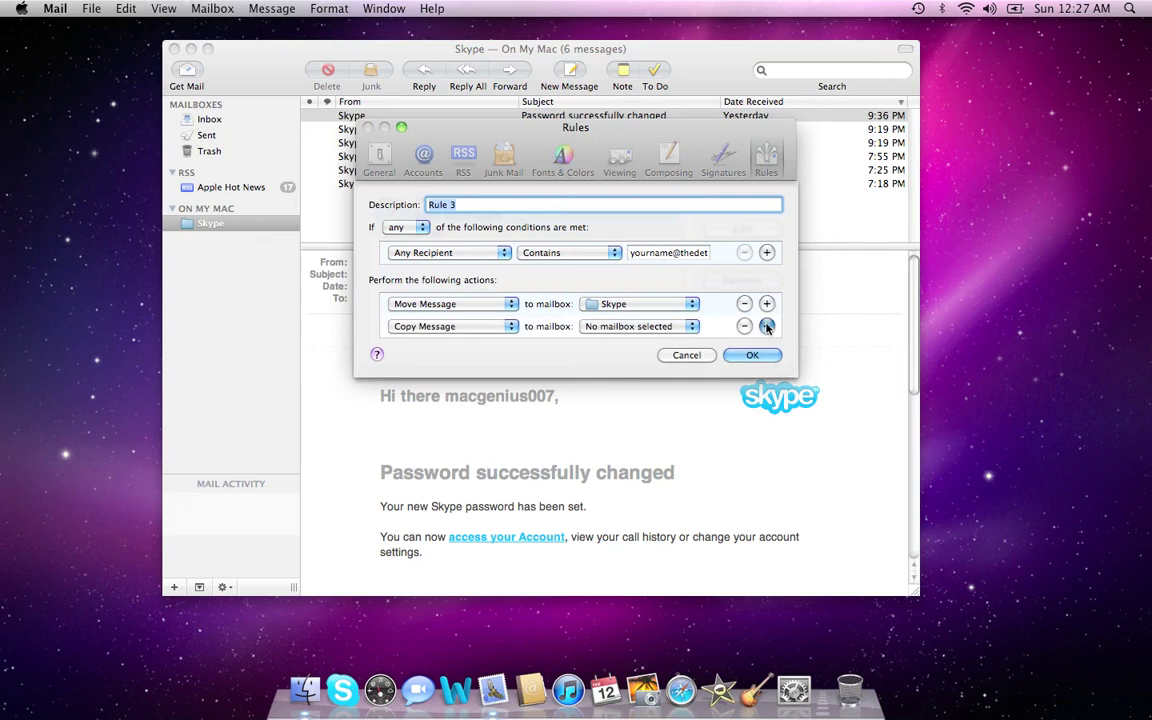
{"action": "left_click", "coordinate": [766, 325]}
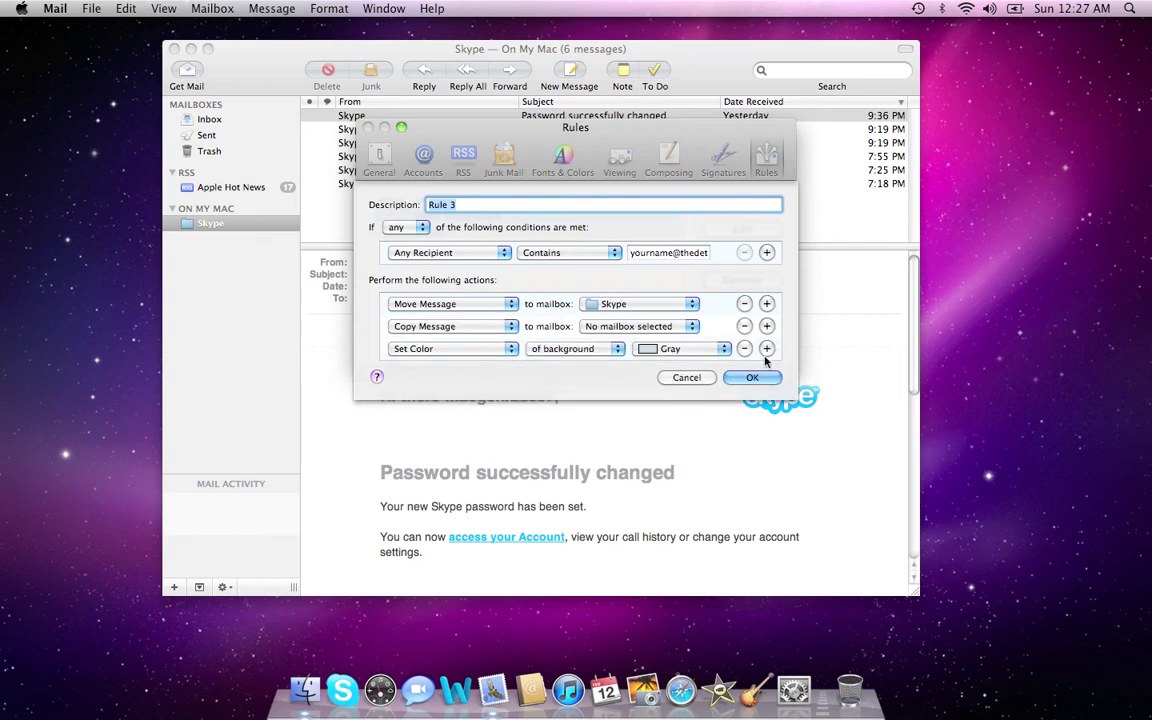
{"action": "left_click", "coordinate": [767, 349]}
{"action": "left_click", "coordinate": [688, 377]}
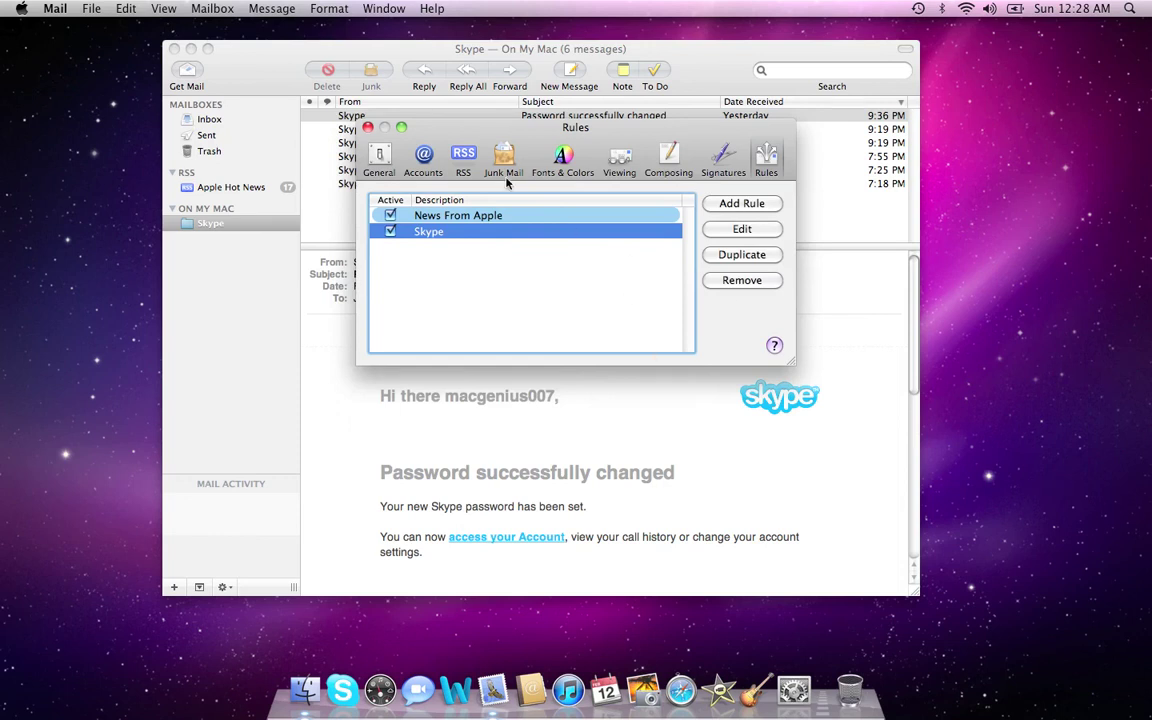
- Close the Rules preferences window and nudge the Mail window to view the six Skype messages
{"action": "left_click", "coordinate": [368, 127]}
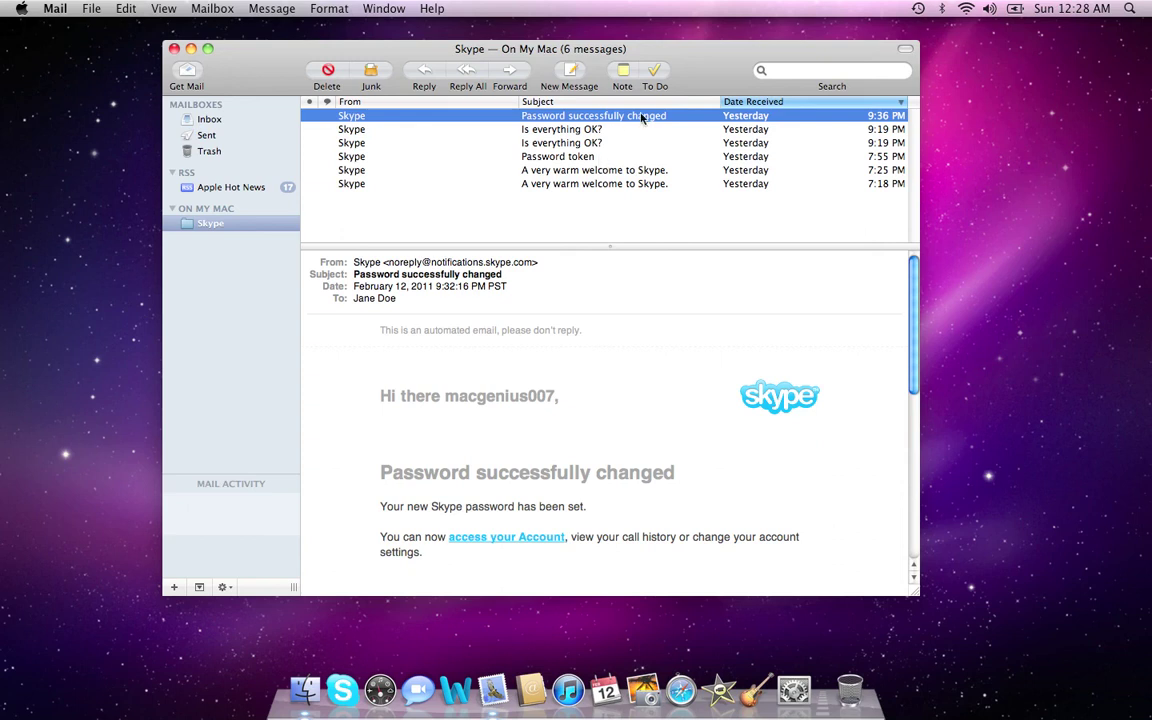
{"action": "left_click_drag", "start_coordinate": [713, 71], "coordinate": [743, 79]}
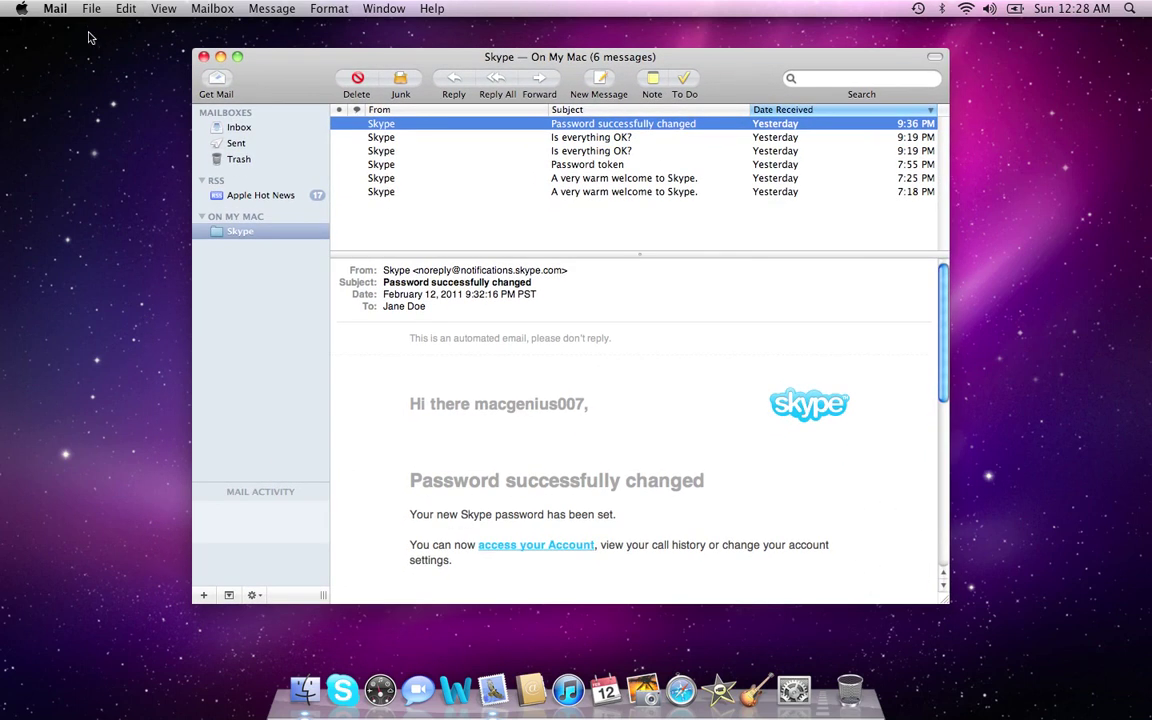